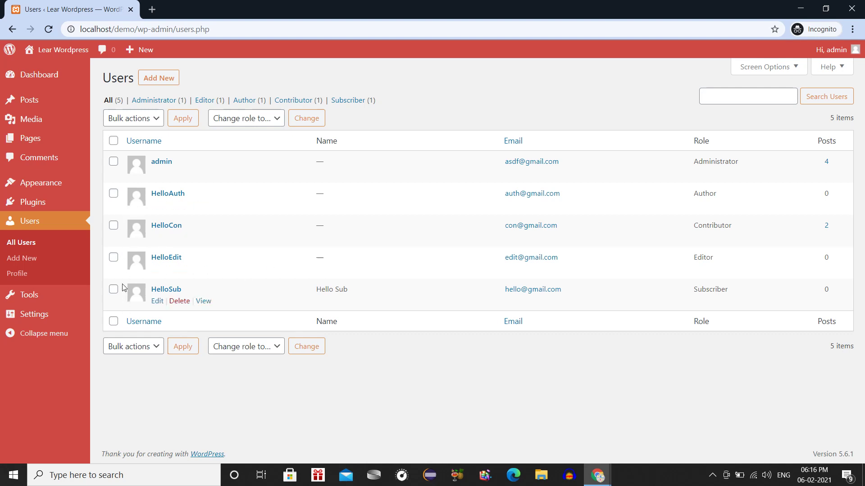
Select HelloAuth, HelloCon, HelloEdit and HelloSub and apply the Delete bulk action.
{"action": "left_click", "coordinate": [114, 193]}
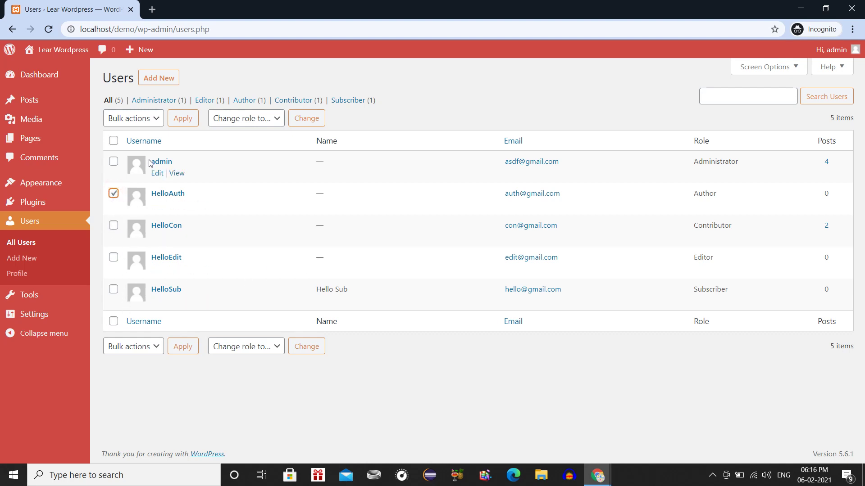
{"action": "left_click", "coordinate": [114, 225]}
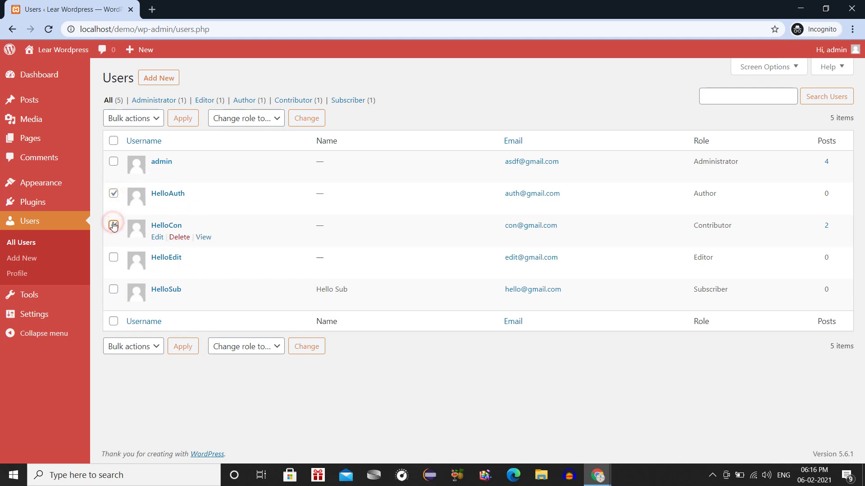
{"action": "left_click", "coordinate": [113, 257]}
{"action": "left_click", "coordinate": [113, 290]}
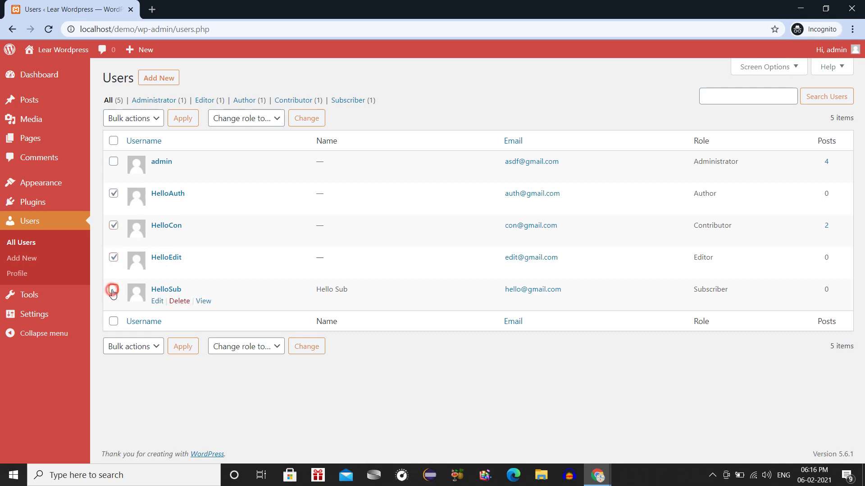
{"action": "left_click", "coordinate": [154, 120]}
{"action": "left_click", "coordinate": [143, 142]}
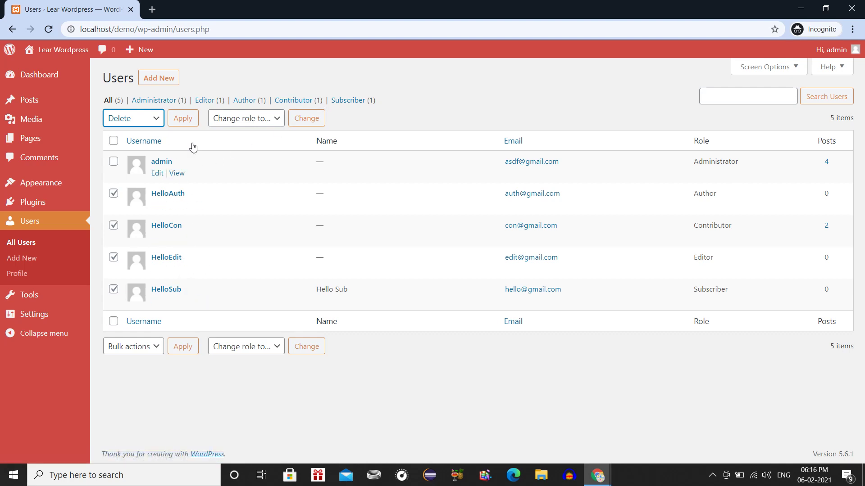
{"action": "left_click", "coordinate": [183, 118]}
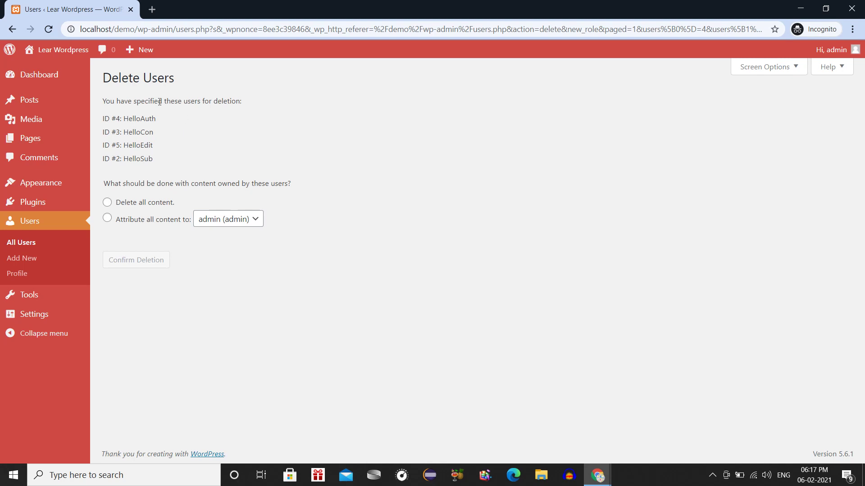
Choose 'Delete all content' for the four users and confirm their deletion.
{"action": "left_click", "coordinate": [107, 203]}
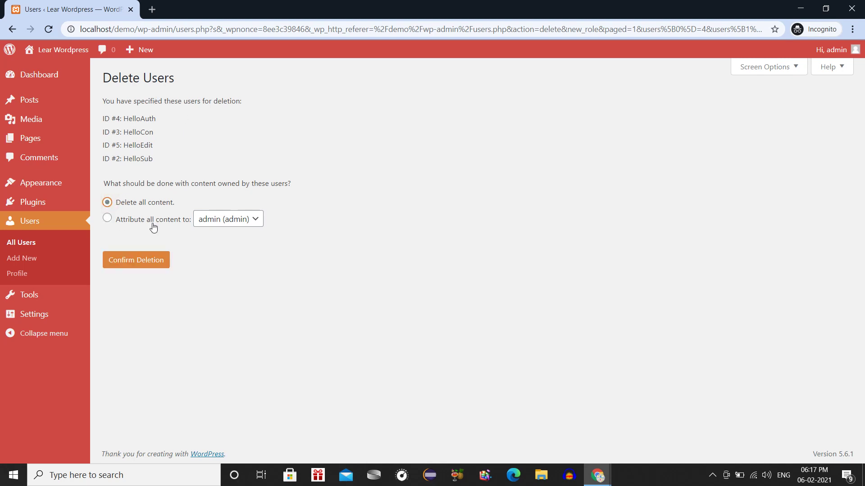
{"action": "left_click", "coordinate": [205, 220]}
{"action": "left_click", "coordinate": [208, 220]}
{"action": "left_click", "coordinate": [158, 201]}
{"action": "left_click", "coordinate": [149, 267]}
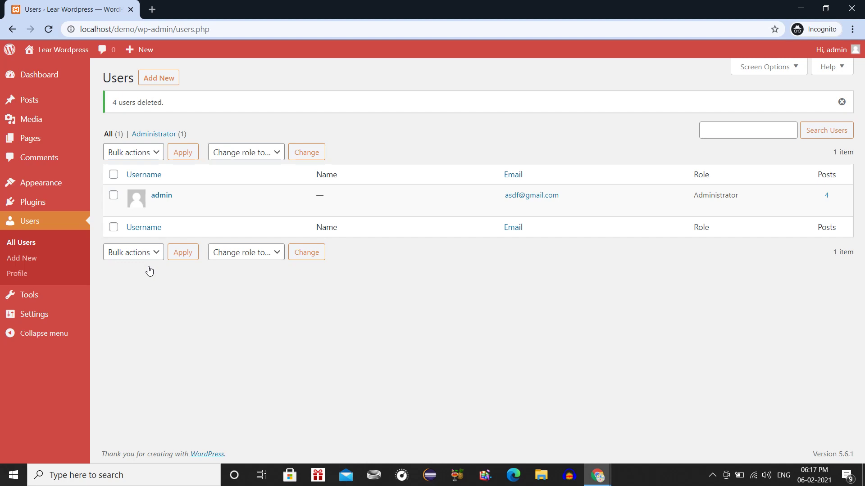
Try deleting the admin account with the Delete bulk action, then go to Users > Add New.
{"action": "mouse_move", "coordinate": [158, 202]}
{"action": "left_click", "coordinate": [114, 195]}
{"action": "left_click", "coordinate": [130, 153]}
{"action": "left_click", "coordinate": [123, 179]}
{"action": "left_click", "coordinate": [185, 155]}
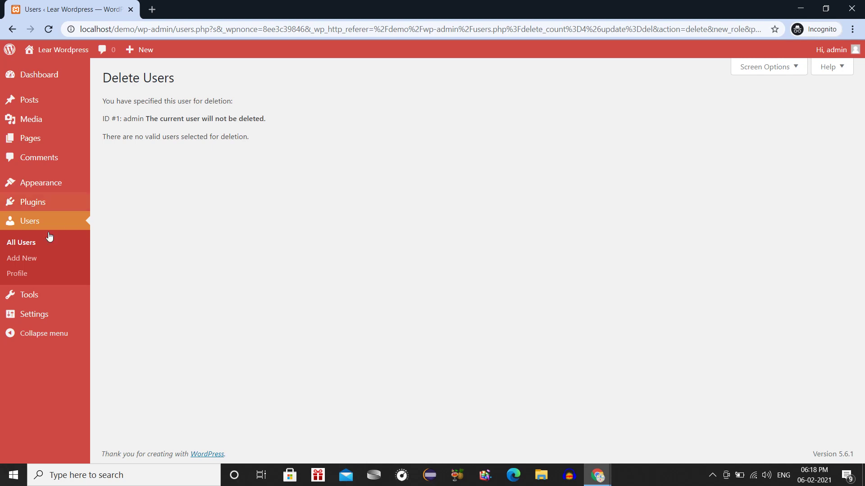
{"action": "left_click", "coordinate": [31, 263]}
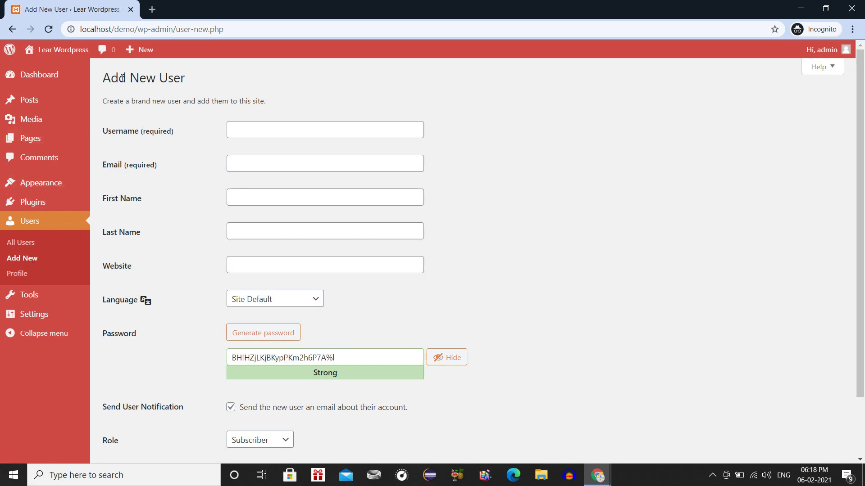
Review the Language and Role options, keeping Site Default and Subscriber, then focus Username.
{"action": "scroll", "coordinate": [182, 132], "scroll_direction": "down", "scroll_amount": 1}
{"action": "scroll", "coordinate": [182, 132], "scroll_direction": "up", "scroll_amount": 1}
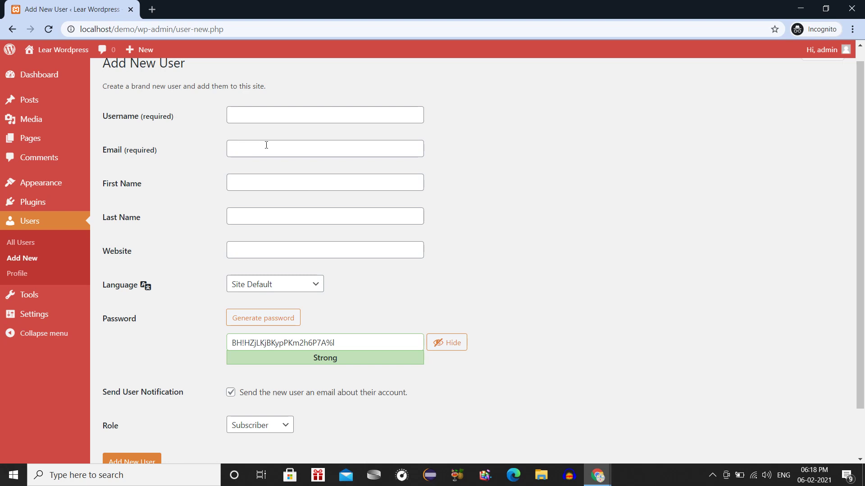
{"action": "scroll", "coordinate": [266, 145], "scroll_direction": "down", "scroll_amount": 1}
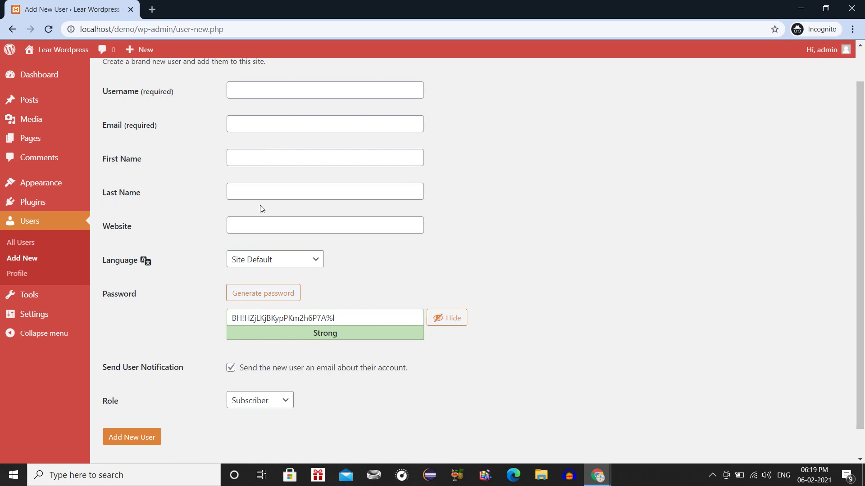
{"action": "left_click", "coordinate": [258, 262]}
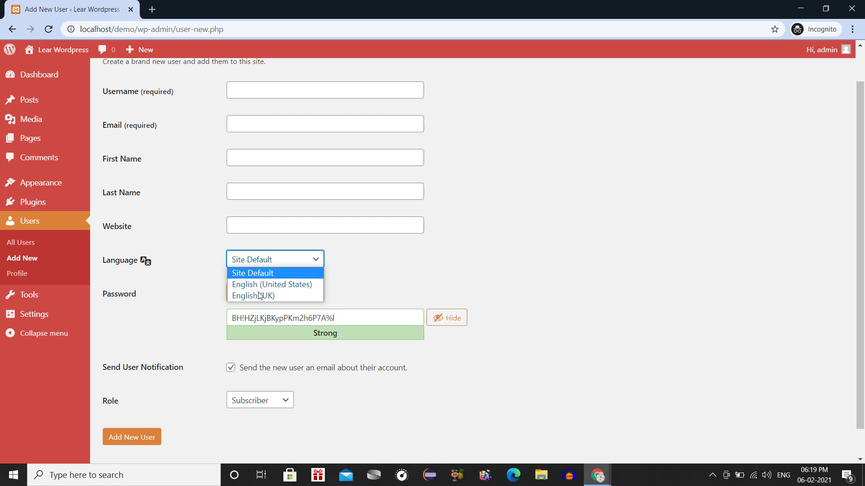
{"action": "left_click", "coordinate": [323, 406]}
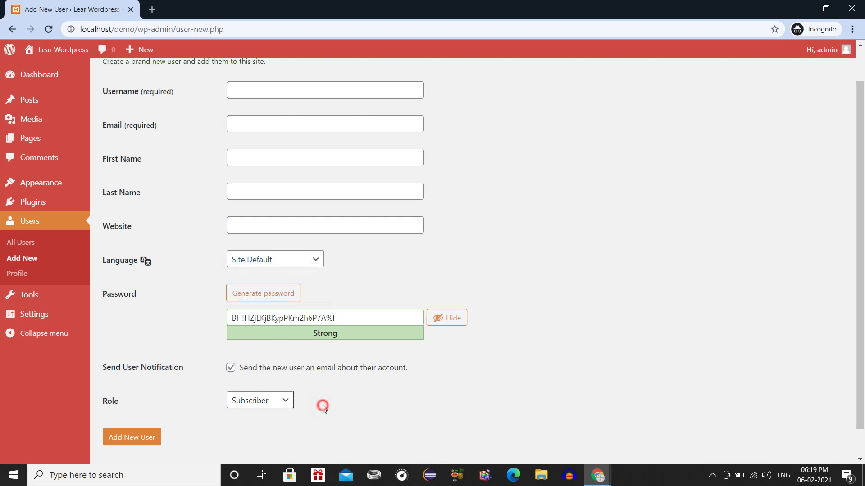
{"action": "left_click", "coordinate": [276, 402]}
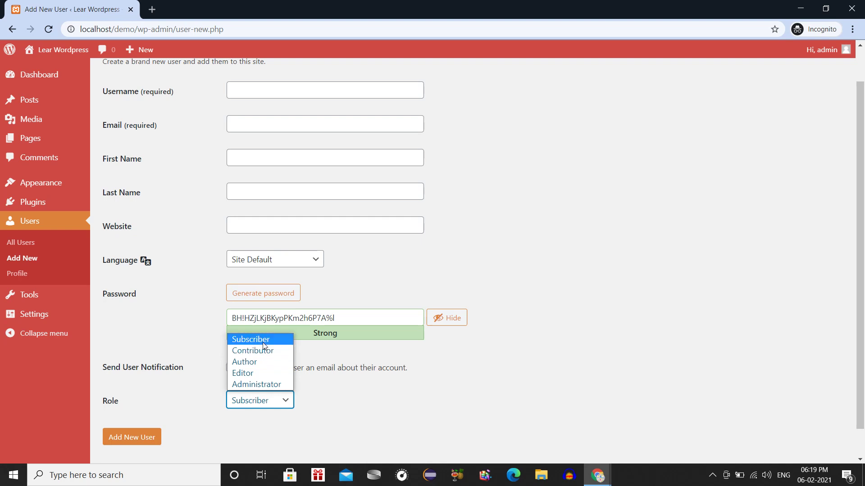
{"action": "left_click", "coordinate": [353, 383]}
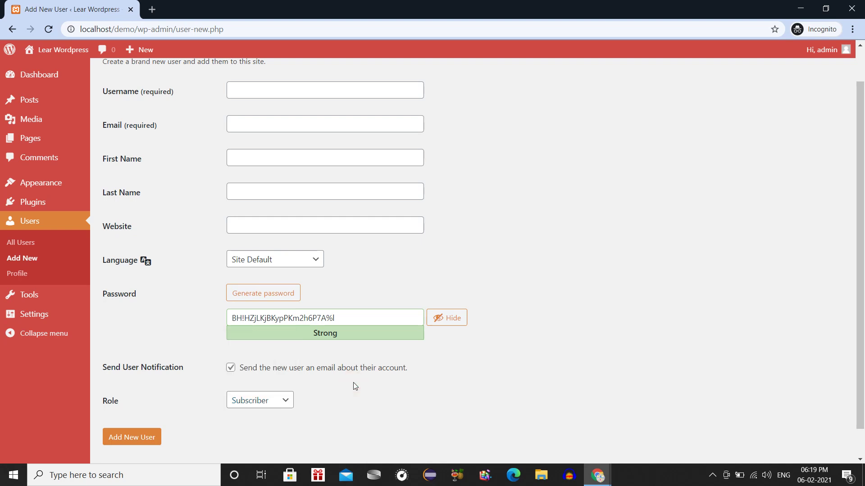
{"action": "scroll", "coordinate": [355, 386], "scroll_direction": "up", "scroll_amount": 1}
{"action": "left_click", "coordinate": [264, 130]}
Enter username Hello, the user's e-mail, first and last name, website sub.com, English (United States).
{"action": "type", "text": "Qwerty"}
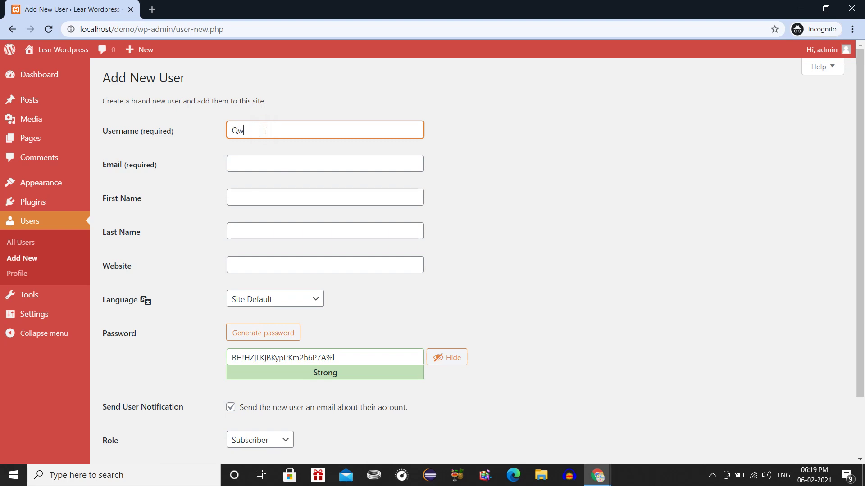
{"action": "key", "text": "Tab"}
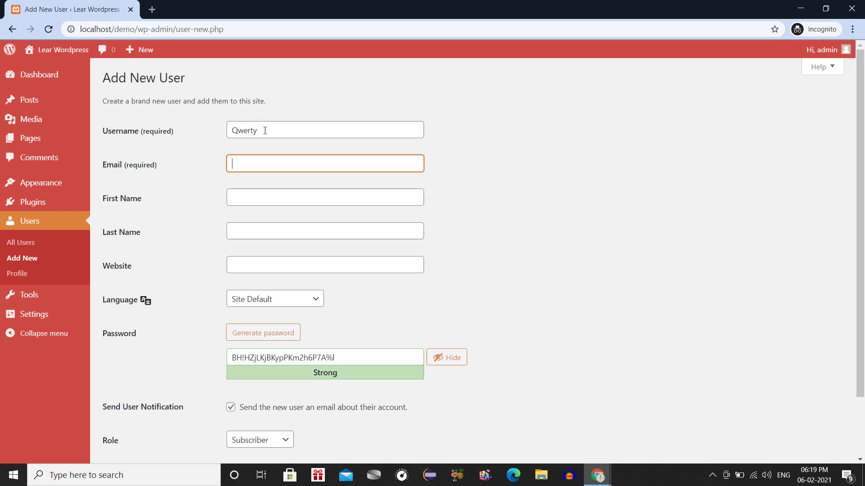
{"action": "key", "text": "shift+Tab"}
{"action": "key", "text": "BackSpace"}
{"action": "type", "text": "Hello"}
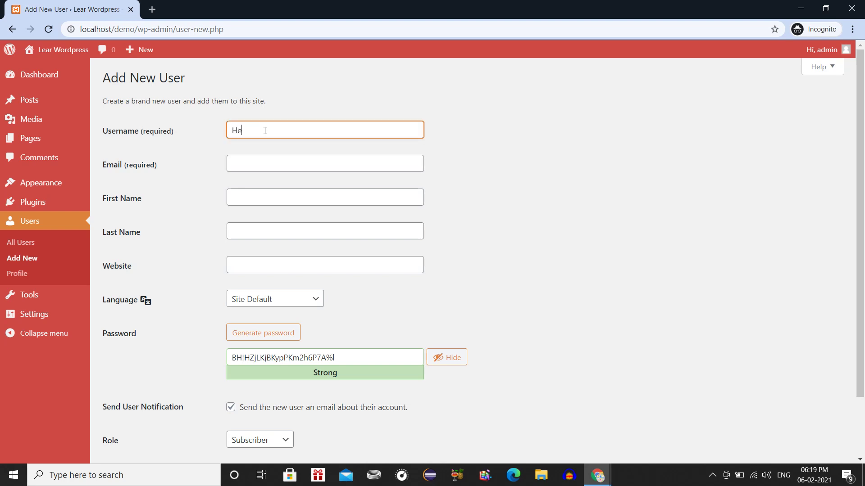
{"action": "key", "text": "Tab"}
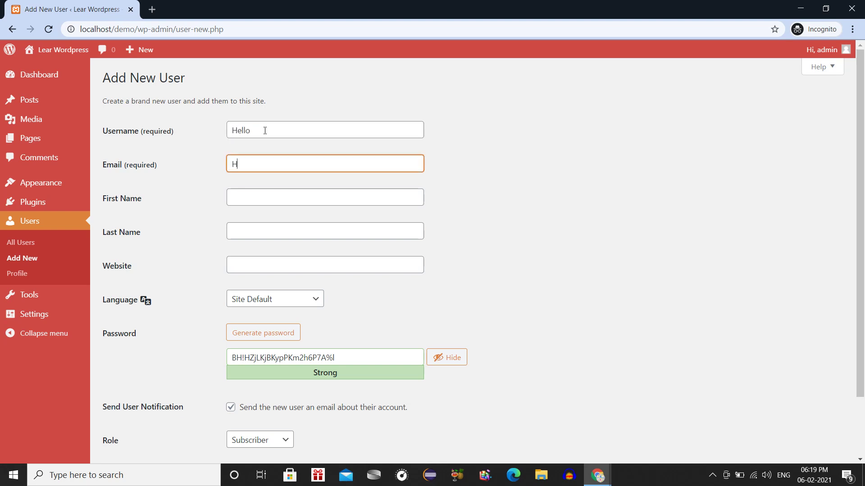
{"action": "key", "text": "Tab"}
{"action": "type", "text": "Hello"}
{"action": "key", "text": "Tab"}
{"action": "type", "text": "Sub"}
{"action": "key", "text": "Tab"}
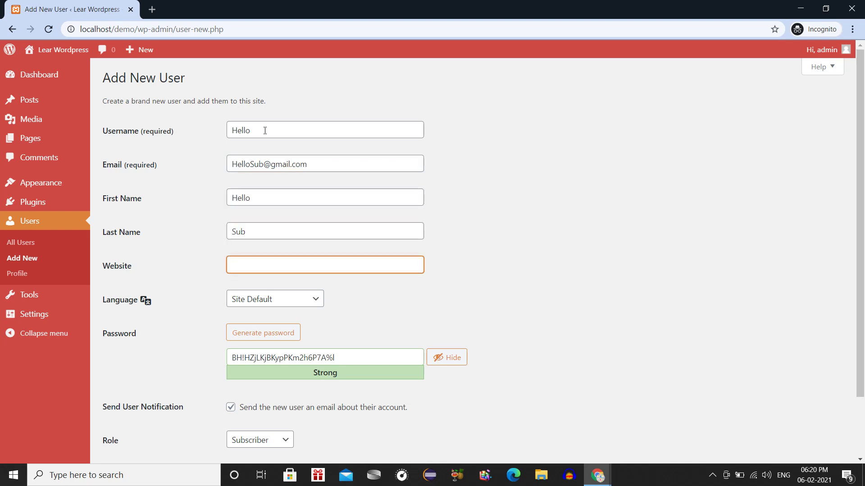
{"action": "type", "text": "sub.com"}
{"action": "key", "text": "Tab"}
{"action": "key", "text": "Down"}
{"action": "key", "text": "Tab"}
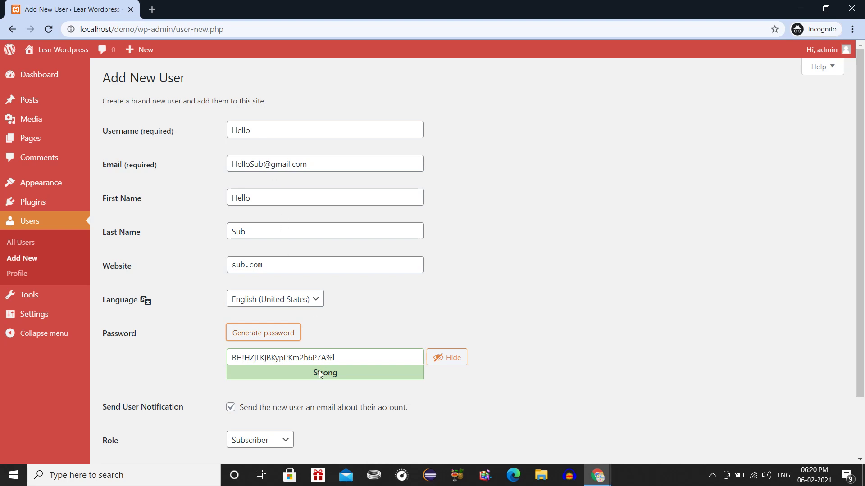
{"action": "double_click", "coordinate": [304, 350]}
{"action": "key", "text": "ctrl+a"}
{"action": "type", "text": "h"}
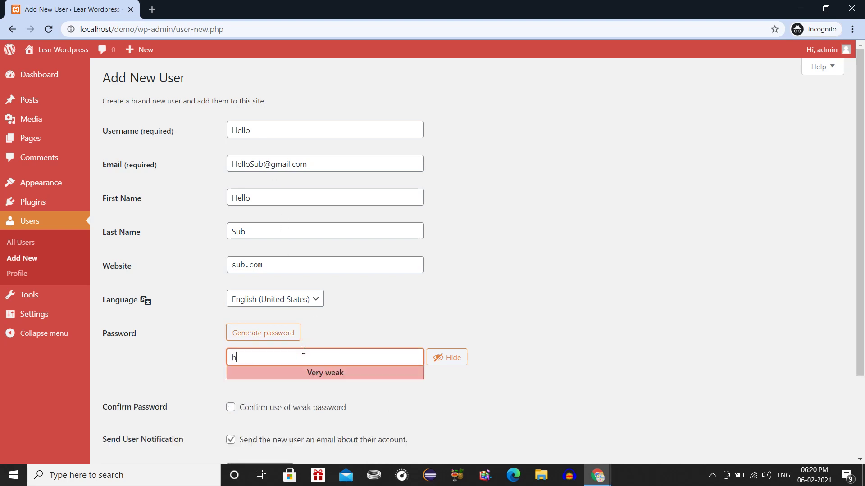
{"action": "type", "text": "ello123"}
{"action": "scroll", "coordinate": [304, 350], "scroll_direction": "down", "scroll_amount": 3}
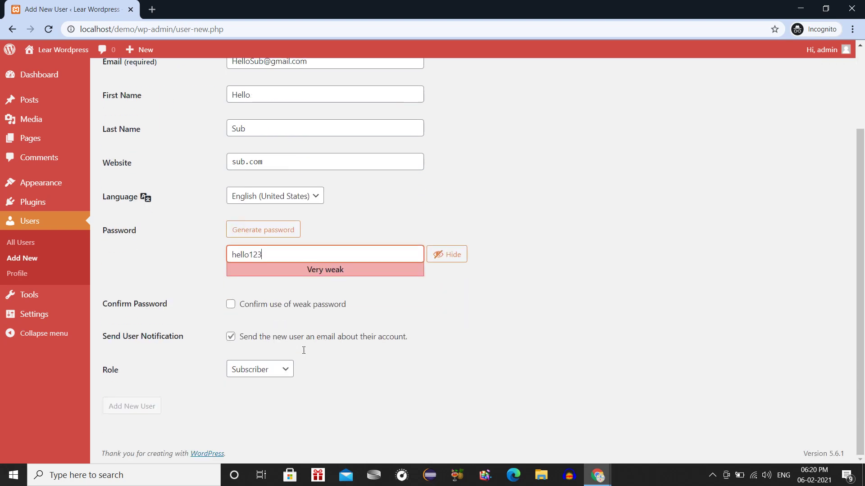
{"action": "left_click", "coordinate": [289, 307]}
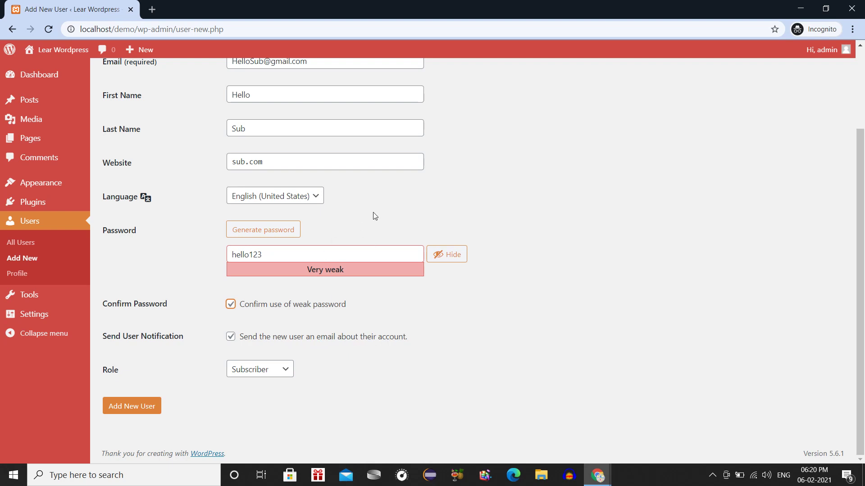
{"action": "scroll", "coordinate": [373, 214], "scroll_direction": "up", "scroll_amount": 2}
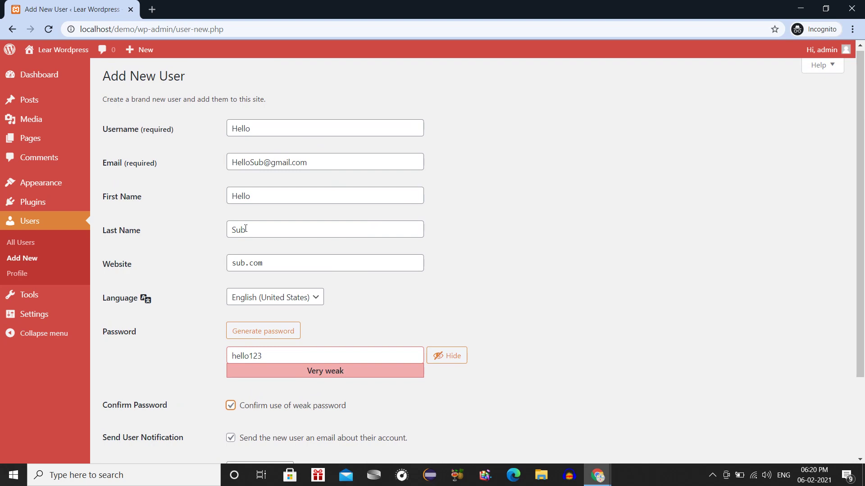
{"action": "scroll", "coordinate": [246, 229], "scroll_direction": "down", "scroll_amount": 2}
{"action": "left_click", "coordinate": [232, 337]}
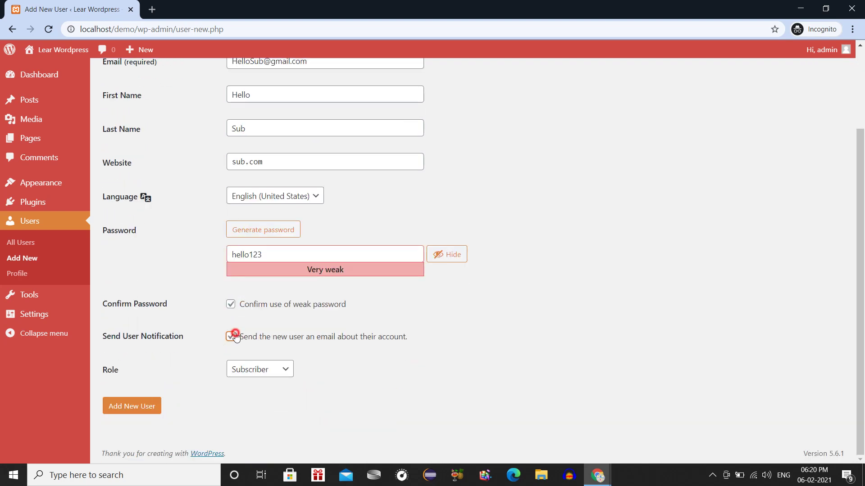
{"action": "left_click", "coordinate": [136, 408]}
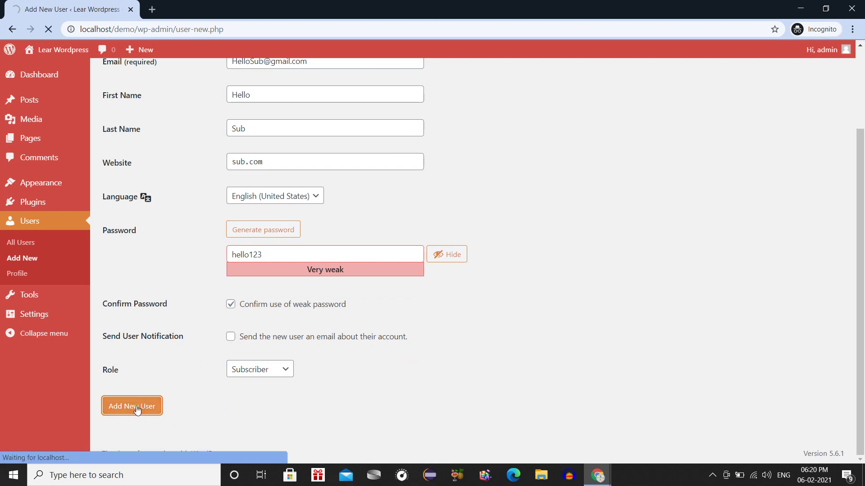
{"action": "mouse_move", "coordinate": [156, 228]}
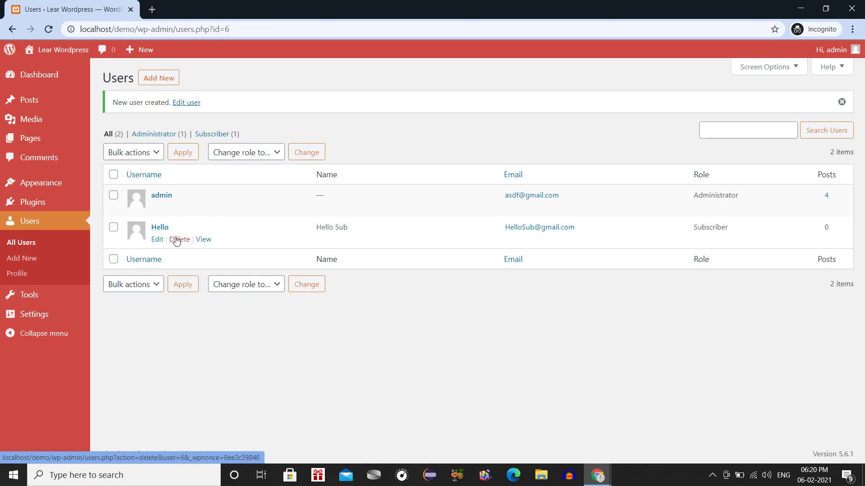
Inspect the Hello user's profile and Display name choices, then return to All Users.
{"action": "mouse_move", "coordinate": [177, 211]}
{"action": "mouse_move", "coordinate": [180, 242]}
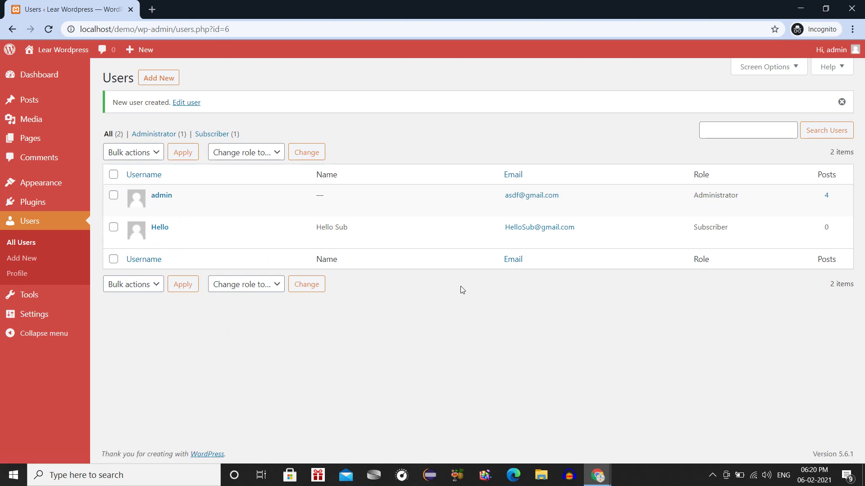
{"action": "mouse_move", "coordinate": [230, 226]}
{"action": "left_click", "coordinate": [158, 240]}
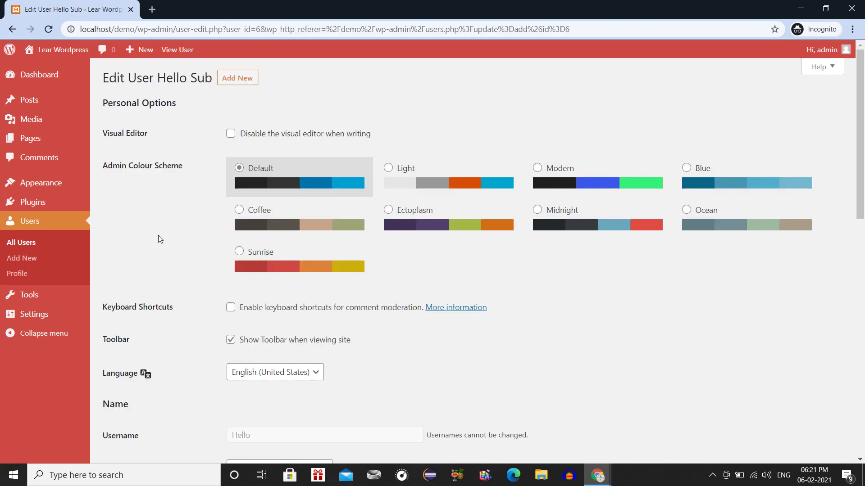
{"action": "scroll", "coordinate": [177, 231], "scroll_direction": "down", "scroll_amount": 5}
{"action": "scroll", "coordinate": [177, 231], "scroll_direction": "down", "scroll_amount": 1}
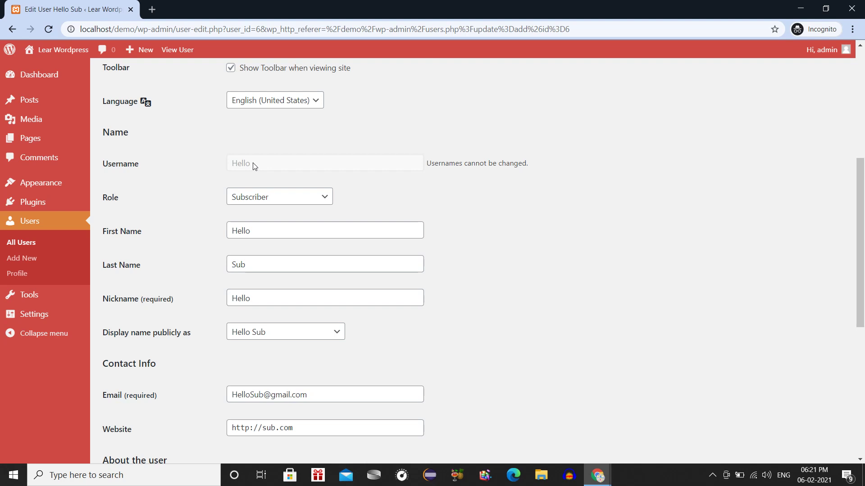
{"action": "scroll", "coordinate": [229, 312], "scroll_direction": "down", "scroll_amount": 2}
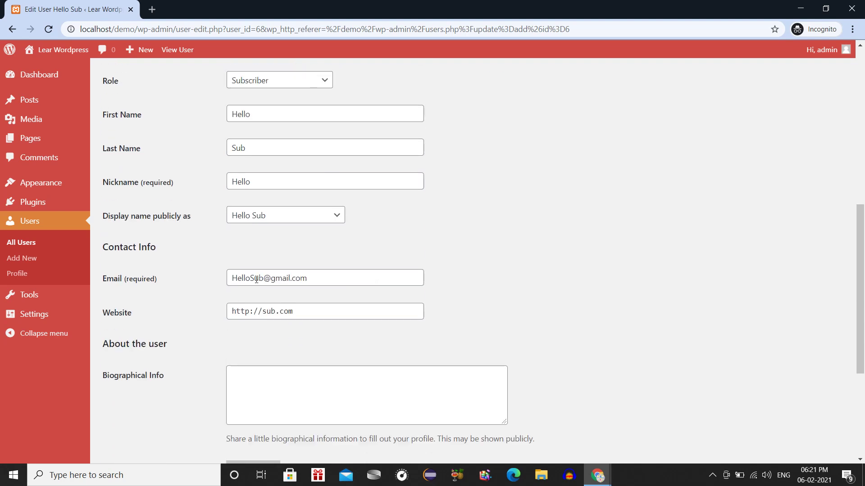
{"action": "left_click", "coordinate": [256, 222]}
{"action": "left_click", "coordinate": [253, 220]}
{"action": "scroll", "coordinate": [251, 262], "scroll_direction": "down", "scroll_amount": 4}
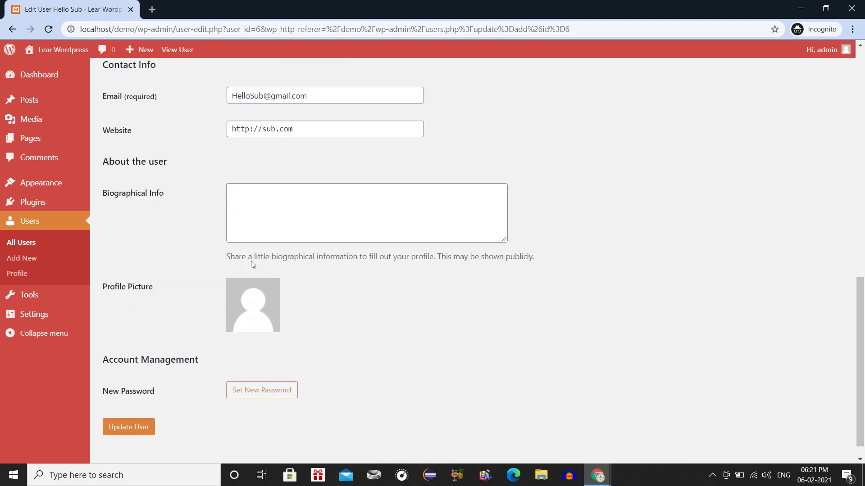
{"action": "scroll", "coordinate": [251, 261], "scroll_direction": "up", "scroll_amount": 12}
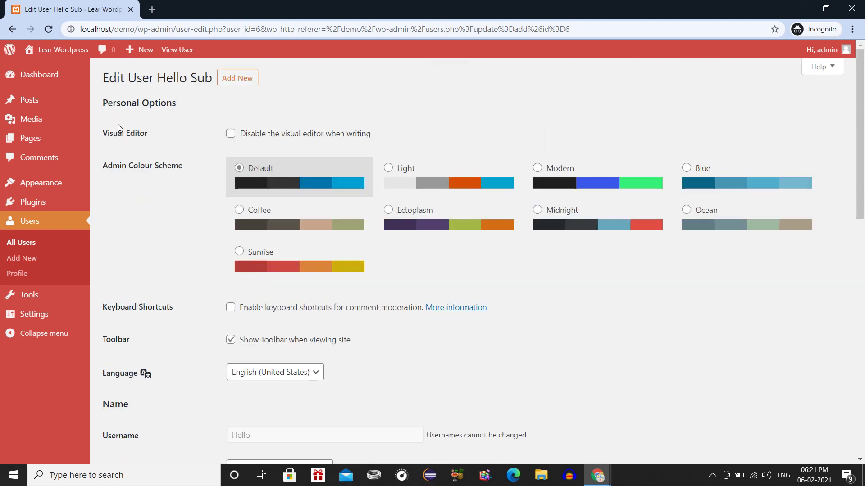
{"action": "left_click", "coordinate": [22, 244]}
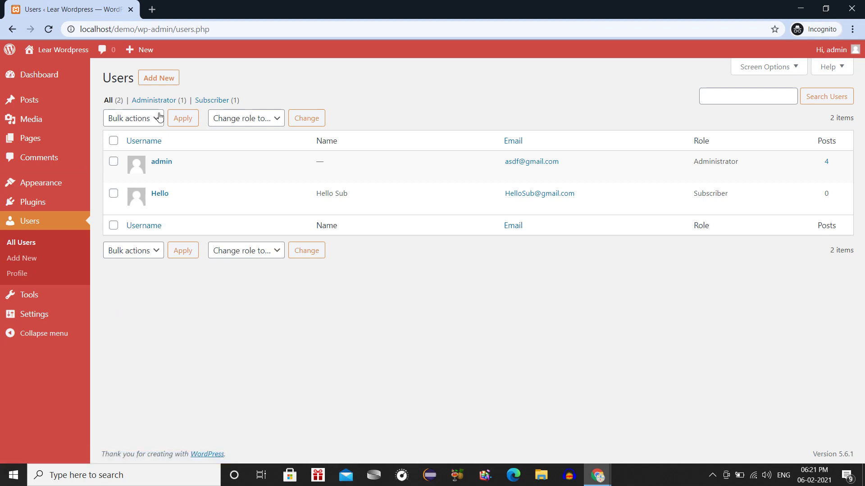
Open a new private tab and load the WordPress login page from the localhost suggestion.
{"action": "left_click", "coordinate": [152, 10]}
{"action": "left_click", "coordinate": [99, 9]}
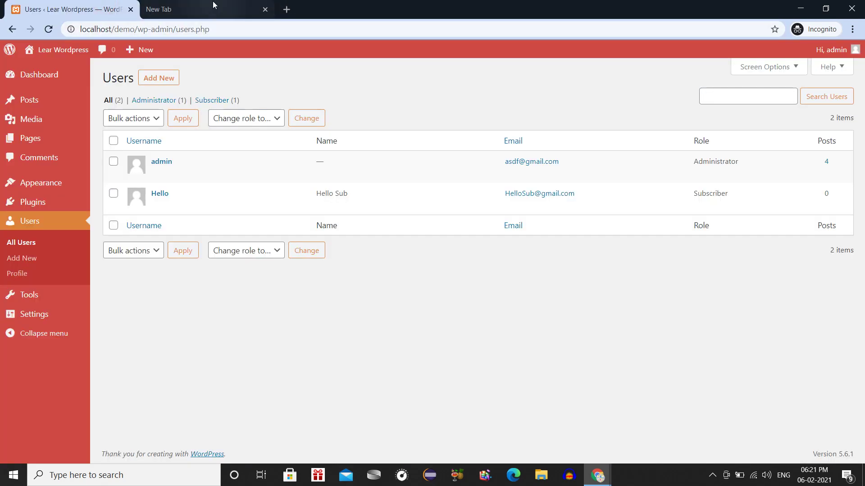
{"action": "left_click", "coordinate": [189, 11]}
{"action": "left_click", "coordinate": [90, 10]}
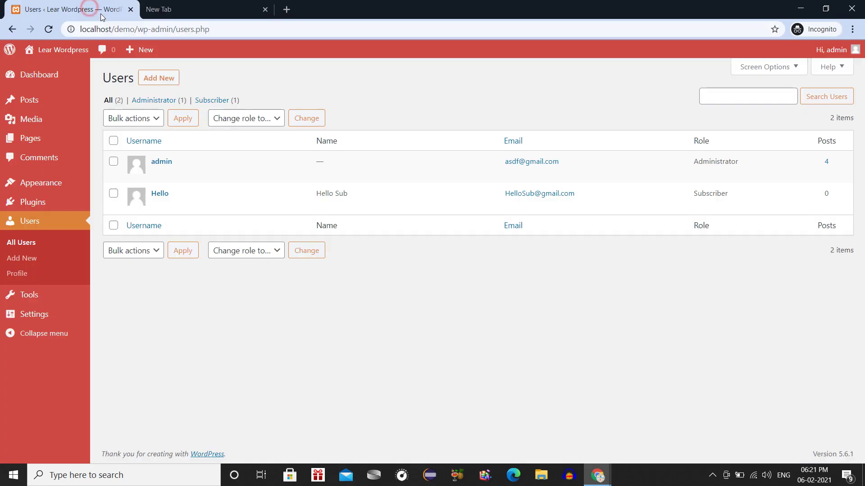
{"action": "left_click", "coordinate": [127, 28]}
{"action": "left_click", "coordinate": [189, 5]}
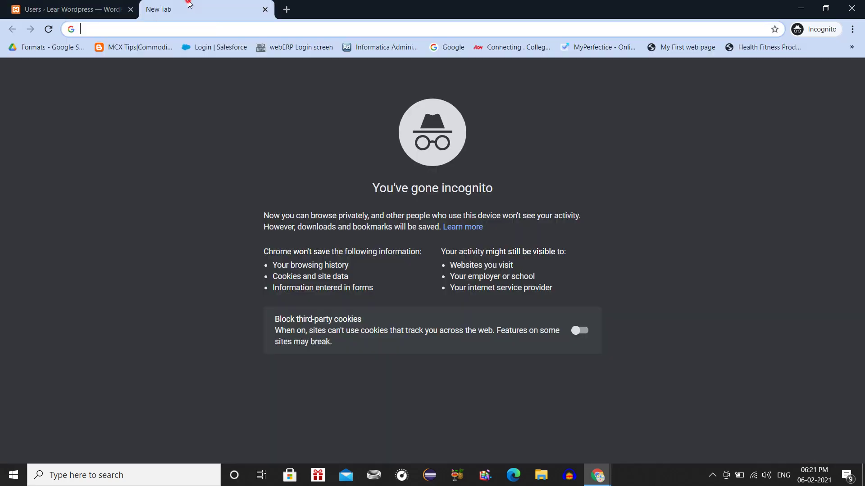
{"action": "type", "text": "lo"}
{"action": "key", "text": "Down"}
{"action": "key", "text": "Down"}
{"action": "key", "text": "Down"}
{"action": "key", "text": "Down"}
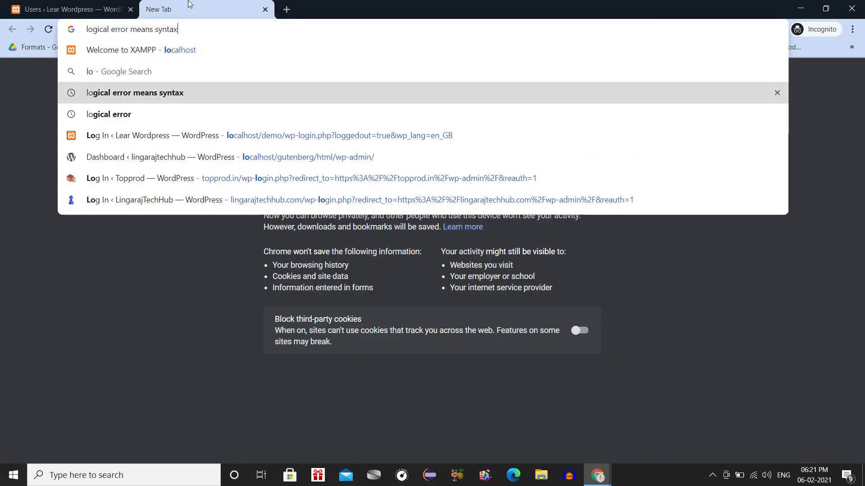
{"action": "key", "text": "Return"}
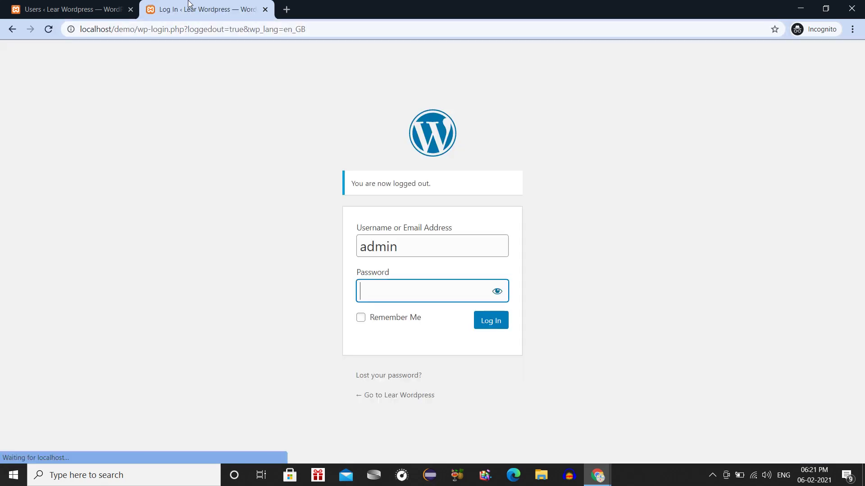
Log in as username 'hello' with the account password.
{"action": "left_click", "coordinate": [400, 239]}
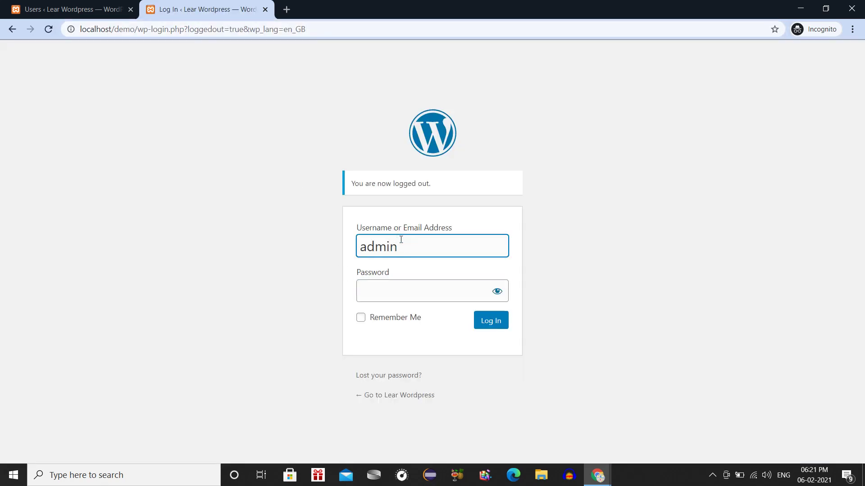
{"action": "key", "text": "ctrl+a"}
{"action": "type", "text": "hello"}
{"action": "key", "text": "Tab"}
{"action": "type", "text": "admin123"}
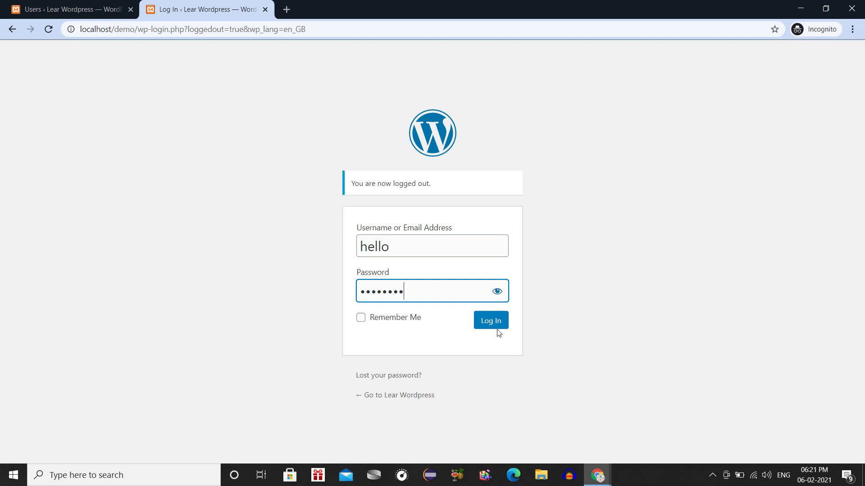
{"action": "left_click", "coordinate": [492, 322]}
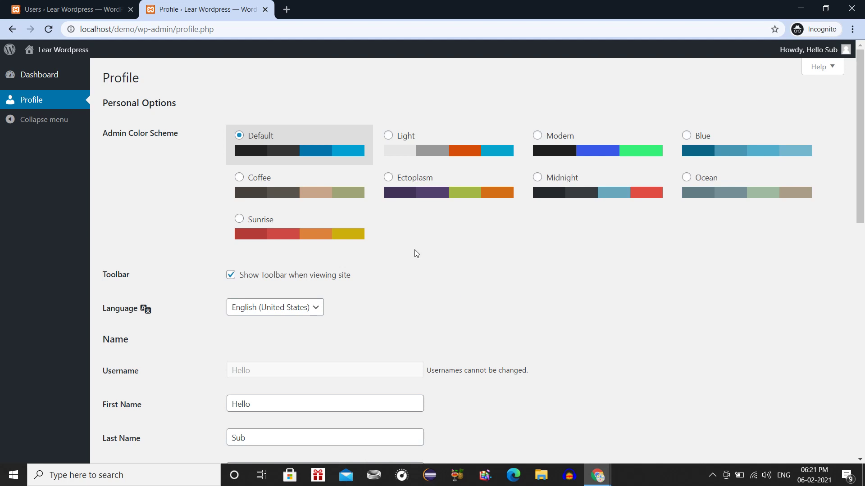
Check the subscriber's Profile page and account menu, then open the subscriber's Dashboard.
{"action": "left_click", "coordinate": [113, 9]}
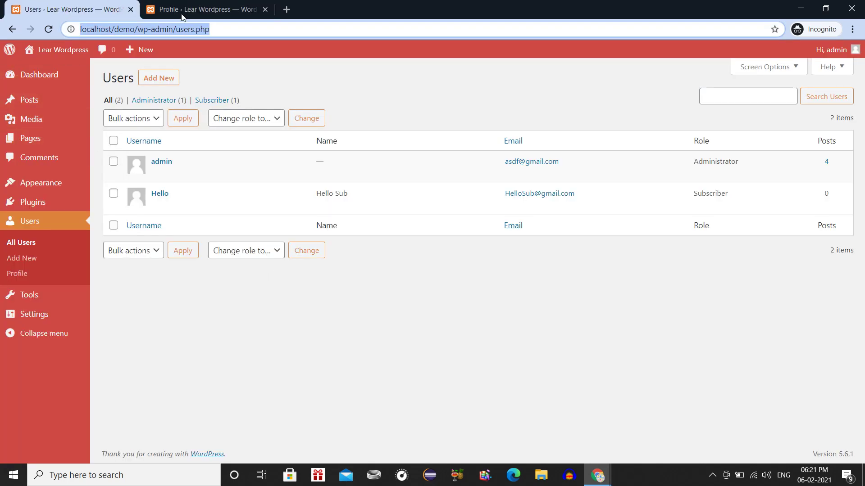
{"action": "left_click", "coordinate": [182, 14]}
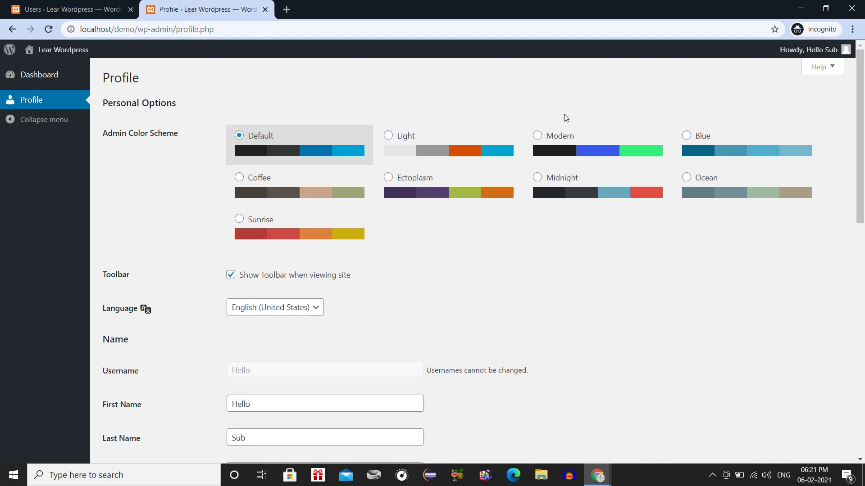
{"action": "mouse_move", "coordinate": [811, 51]}
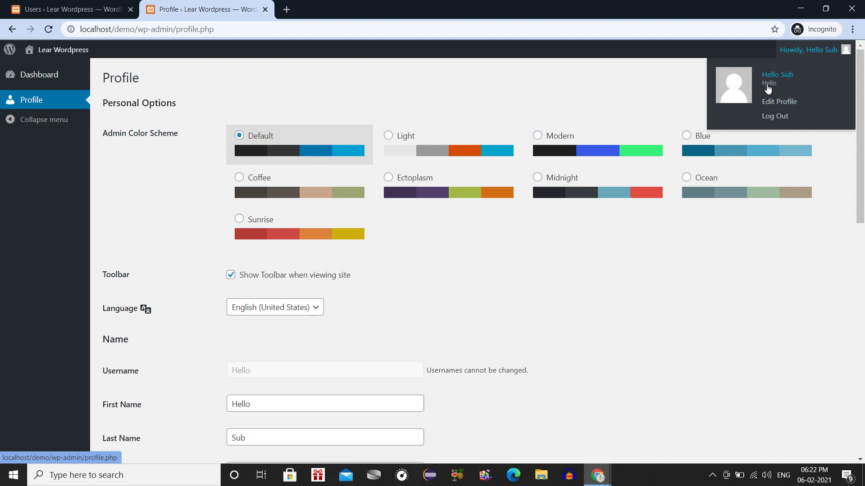
{"action": "scroll", "coordinate": [324, 306], "scroll_direction": "down", "scroll_amount": 3}
{"action": "scroll", "coordinate": [323, 303], "scroll_direction": "down", "scroll_amount": 6}
{"action": "scroll", "coordinate": [323, 304], "scroll_direction": "up", "scroll_amount": 7}
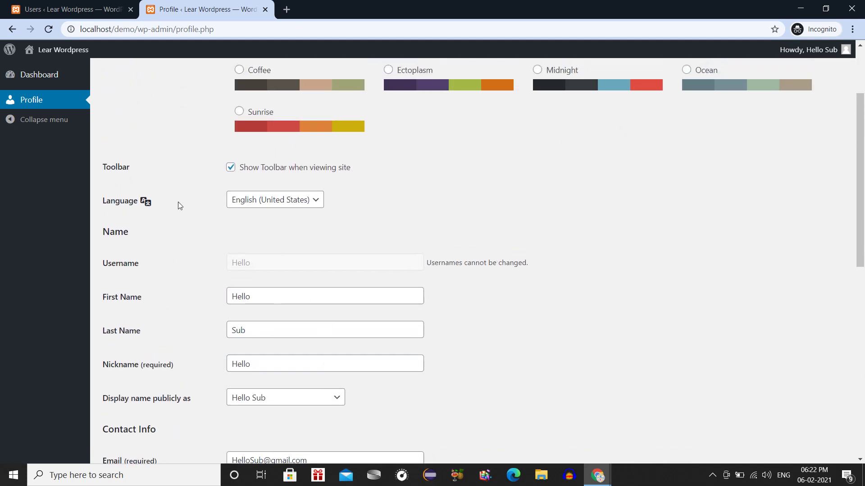
{"action": "left_click", "coordinate": [48, 75]}
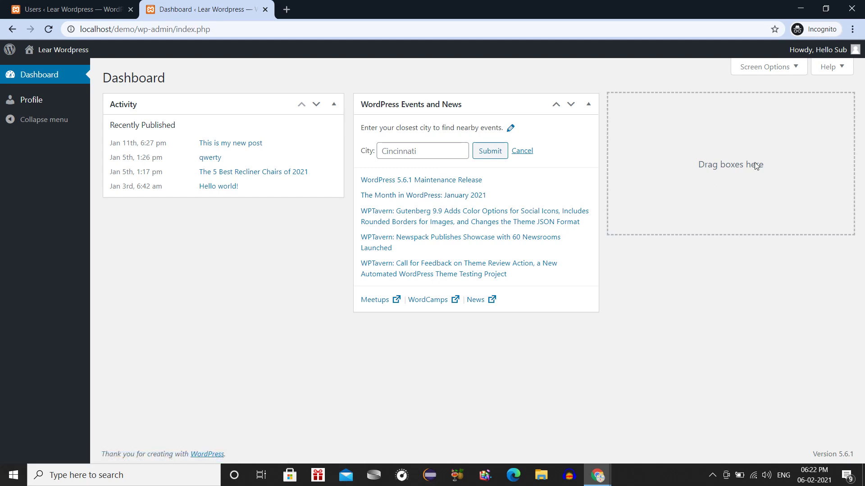
{"action": "left_click", "coordinate": [790, 69]}
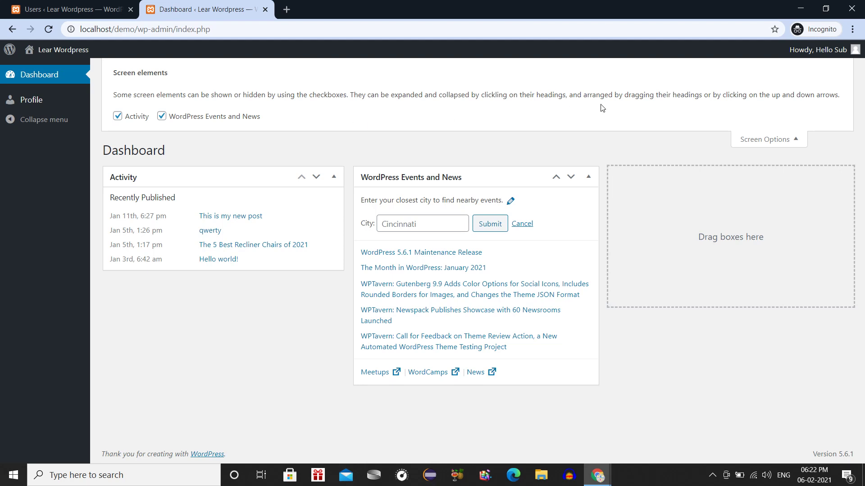
{"action": "left_click", "coordinate": [761, 144]}
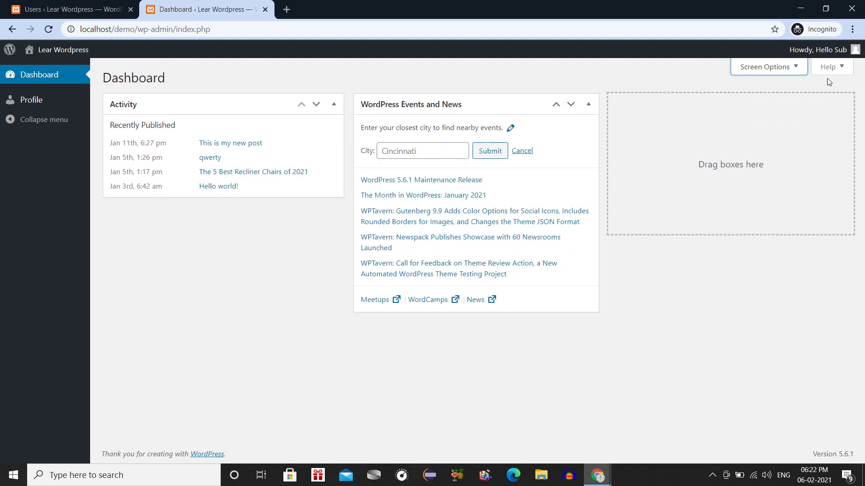
{"action": "left_click", "coordinate": [831, 67]}
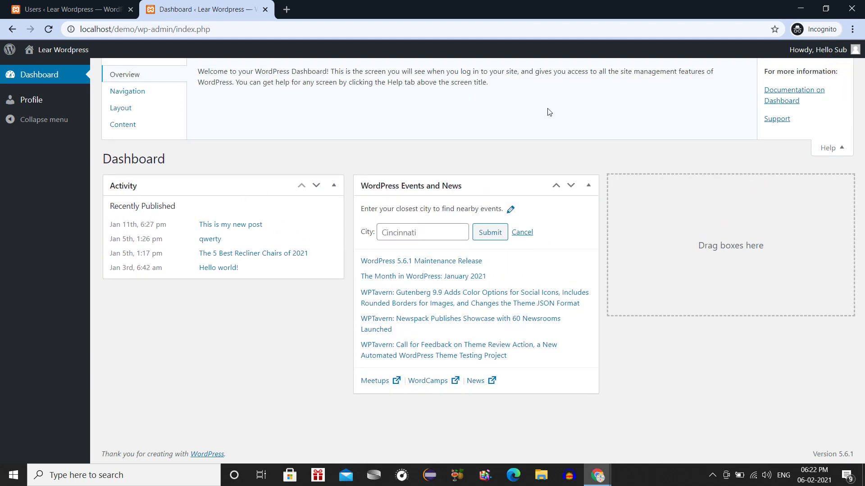
{"action": "left_click", "coordinate": [155, 98]}
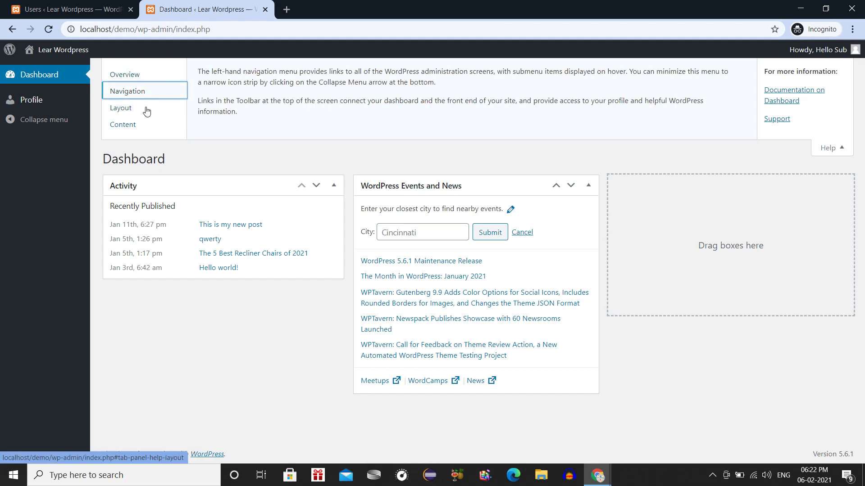
{"action": "left_click", "coordinate": [145, 108]}
{"action": "left_click", "coordinate": [149, 124]}
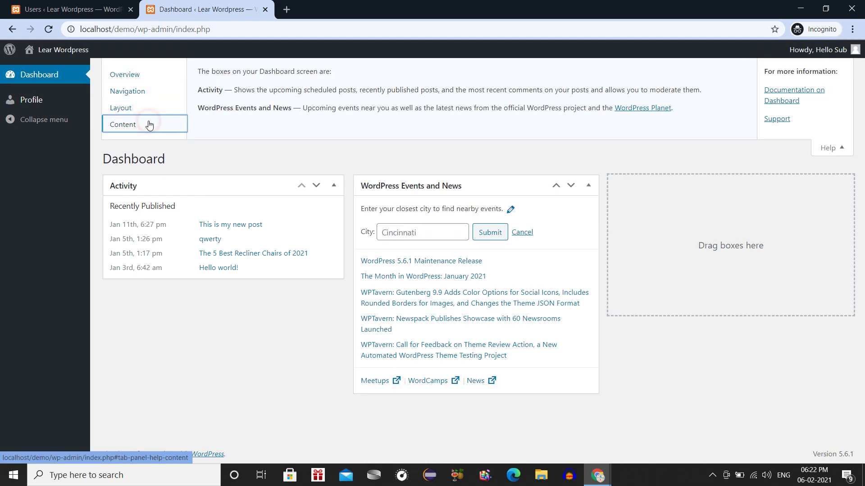
{"action": "left_click", "coordinate": [271, 128]}
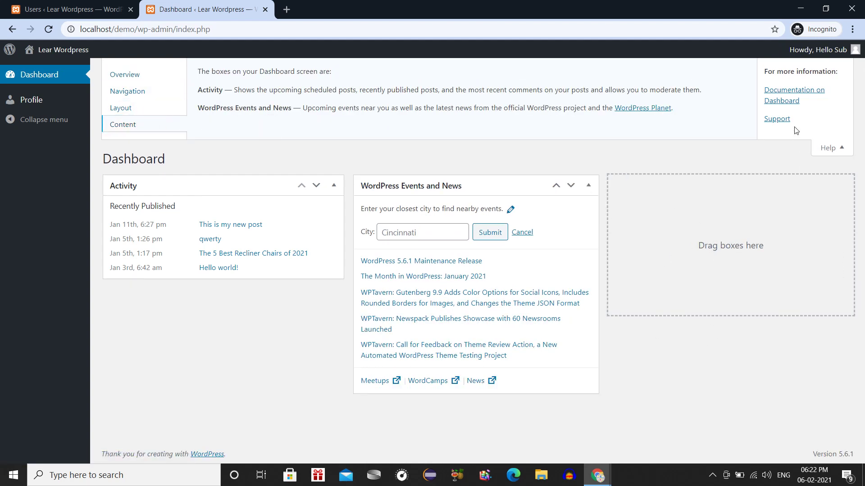
{"action": "left_click", "coordinate": [830, 147]}
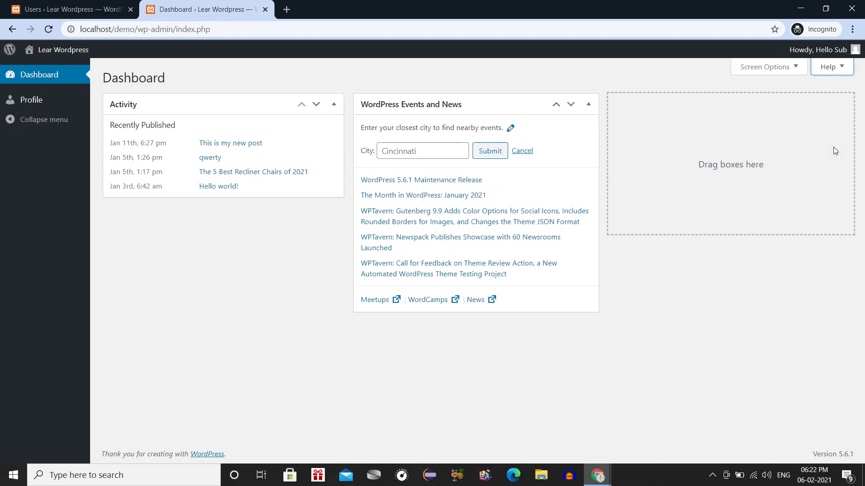
{"action": "left_click", "coordinate": [23, 101]}
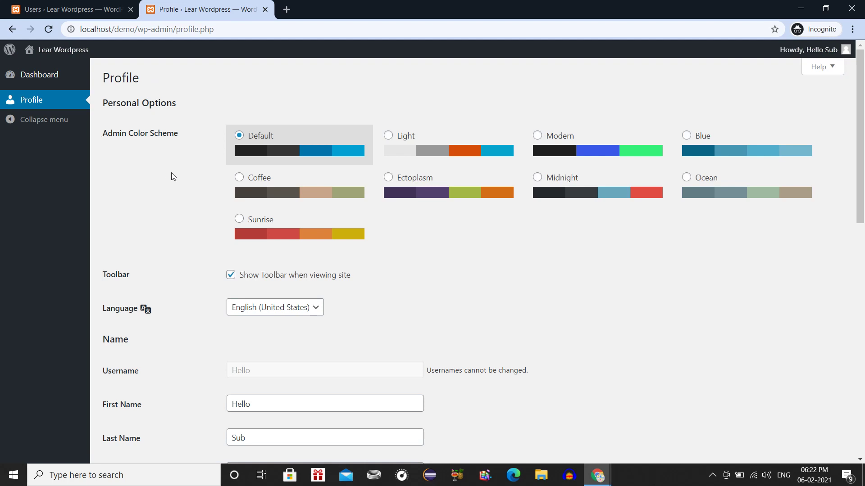
Scroll the subscriber's Profile, then close that tab to return to the admin's Users list.
{"action": "scroll", "coordinate": [171, 175], "scroll_direction": "down", "scroll_amount": 10}
{"action": "scroll", "coordinate": [173, 176], "scroll_direction": "up", "scroll_amount": 1}
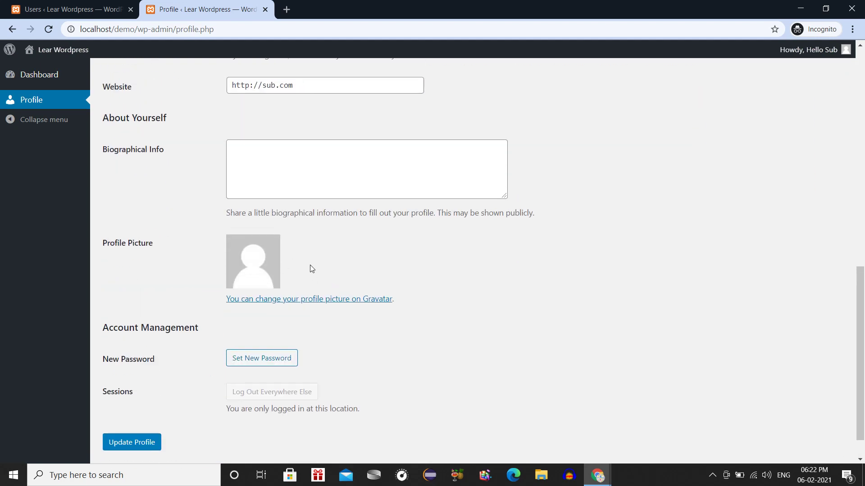
{"action": "scroll", "coordinate": [310, 268], "scroll_direction": "up", "scroll_amount": 10}
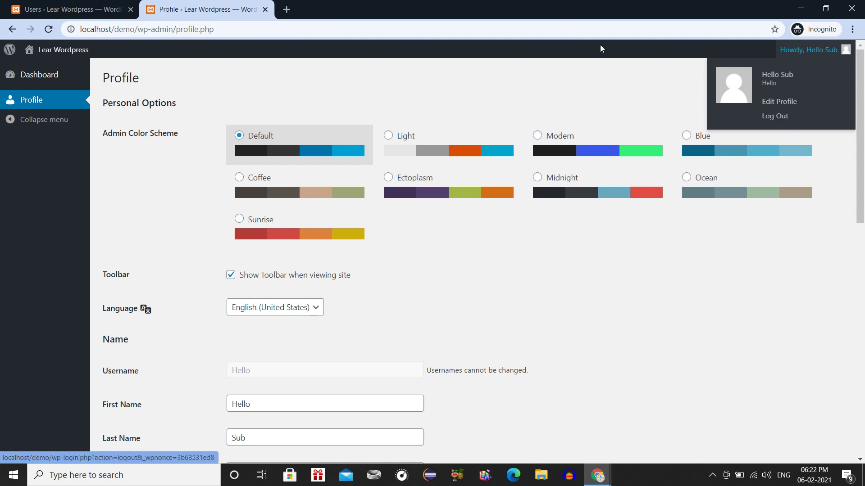
{"action": "left_click", "coordinate": [89, 6]}
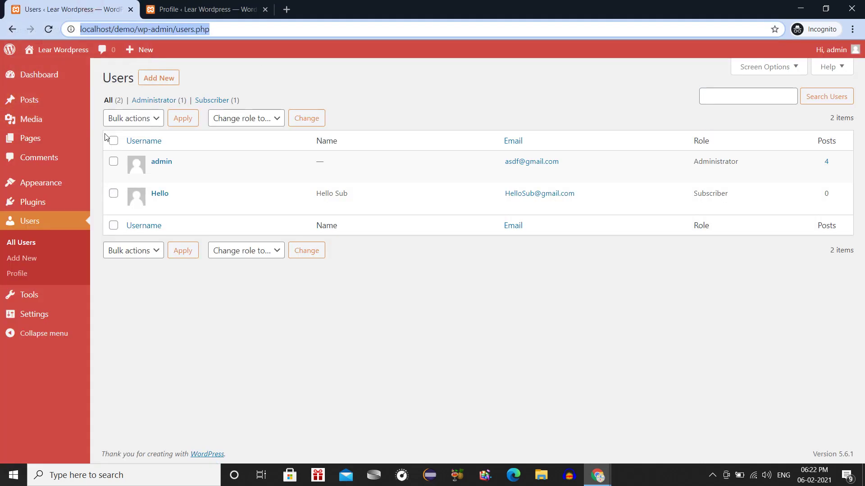
{"action": "left_click", "coordinate": [190, 14]}
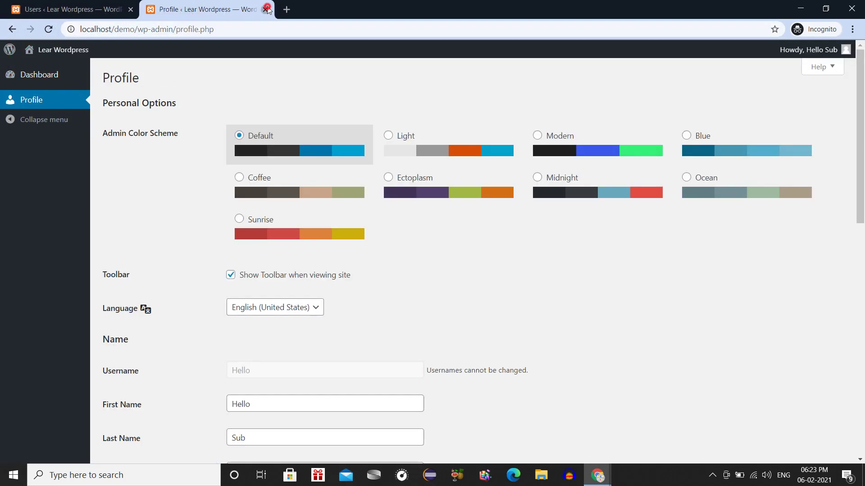
{"action": "left_click", "coordinate": [265, 9]}
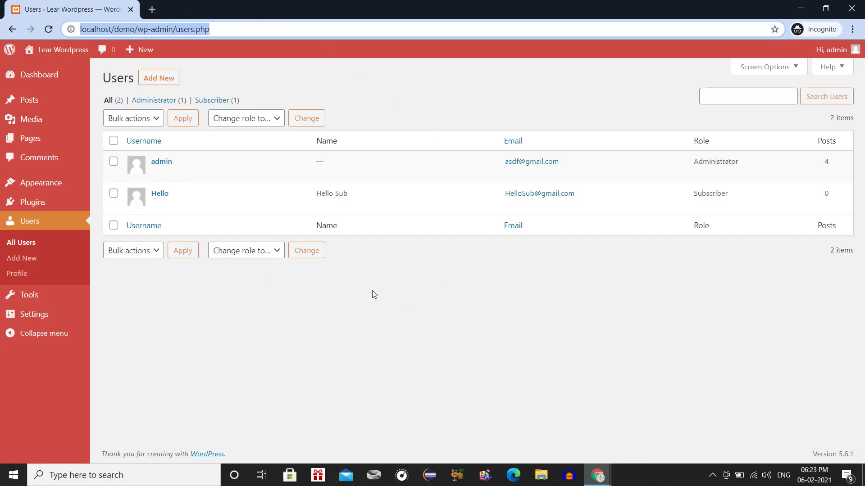
{"action": "mouse_move", "coordinate": [187, 216]}
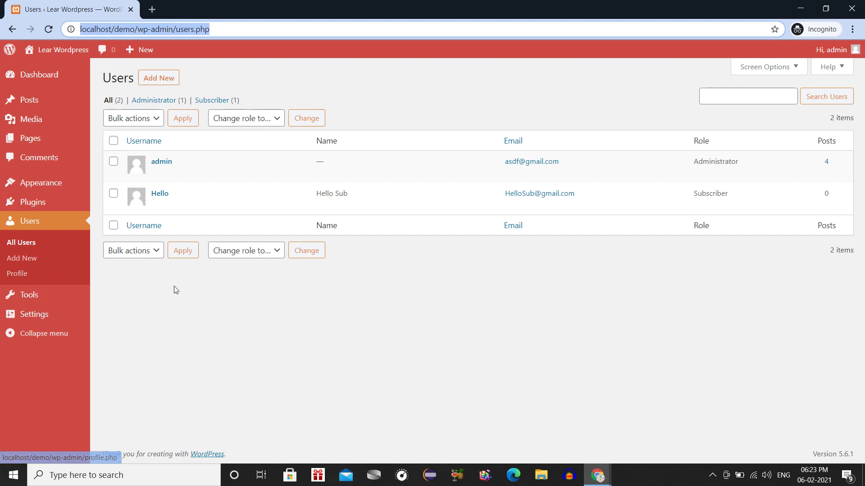
{"action": "left_click", "coordinate": [155, 75]}
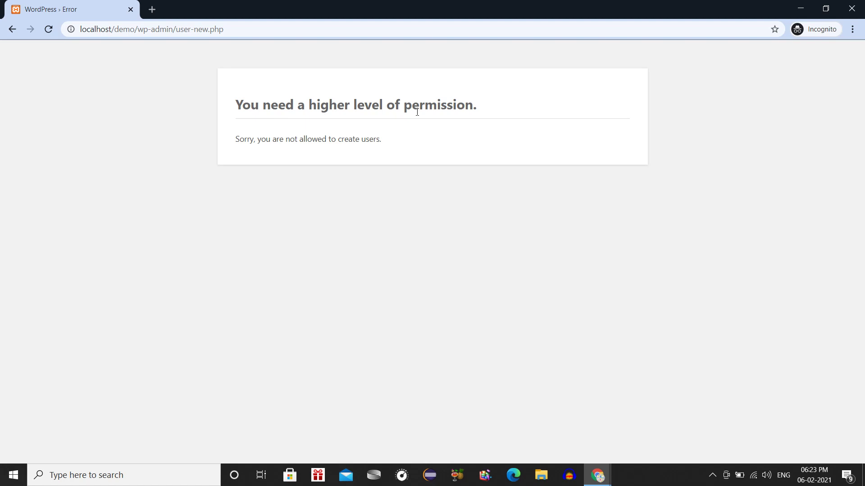
{"action": "left_click", "coordinate": [49, 34]}
{"action": "left_click", "coordinate": [12, 28]}
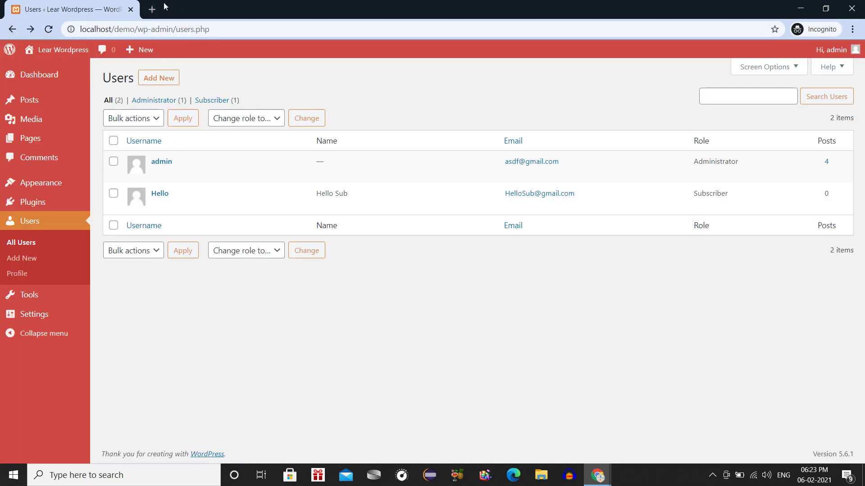
{"action": "mouse_move", "coordinate": [829, 50]}
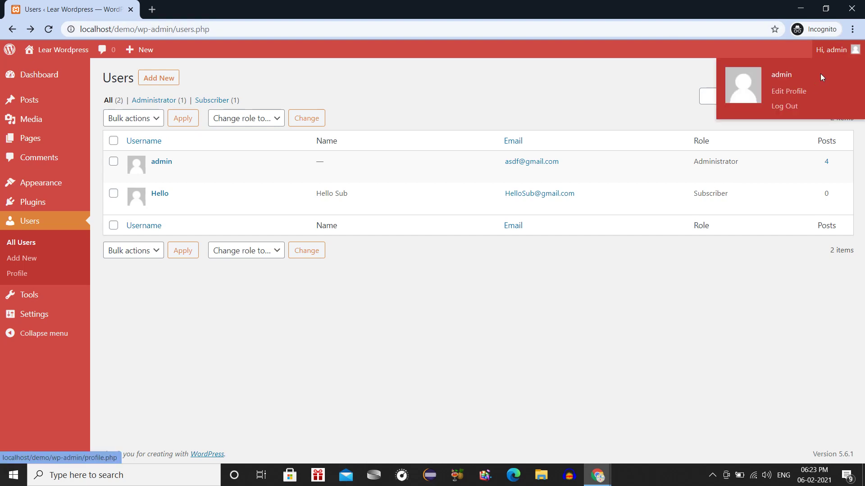
Log out, then sign back in as admin with its password to reach the Dashboard.
{"action": "left_click", "coordinate": [788, 106]}
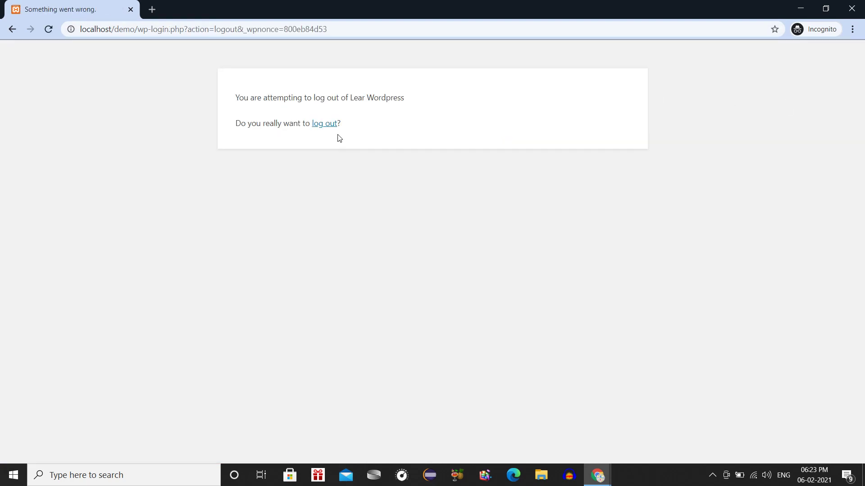
{"action": "left_click", "coordinate": [326, 123]}
{"action": "left_click", "coordinate": [393, 264]}
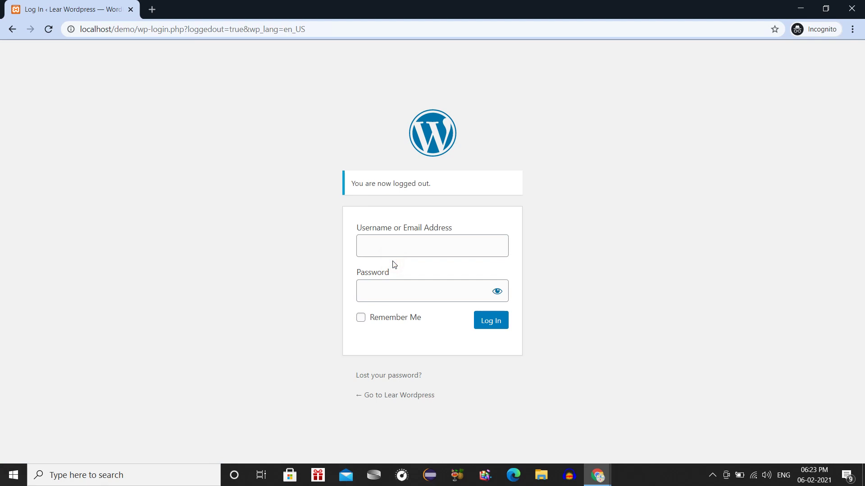
{"action": "left_click", "coordinate": [383, 249]}
{"action": "type", "text": "a"}
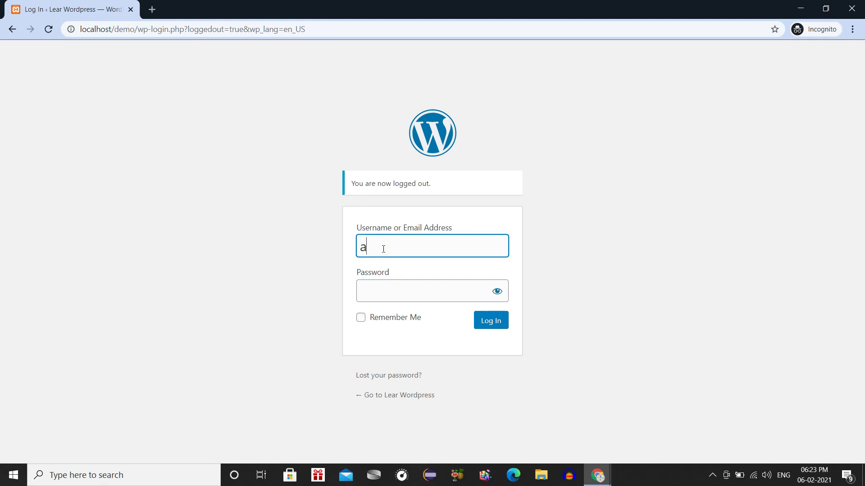
{"action": "type", "text": "dmin"}
{"action": "key", "text": "Tab"}
{"action": "type", "text": "•••••"}
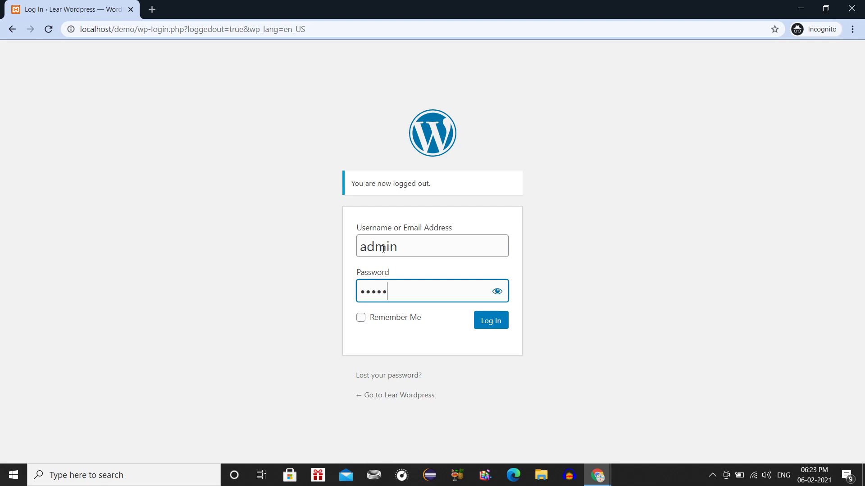
{"action": "type", "text": "••••"}
{"action": "left_click", "coordinate": [492, 324]}
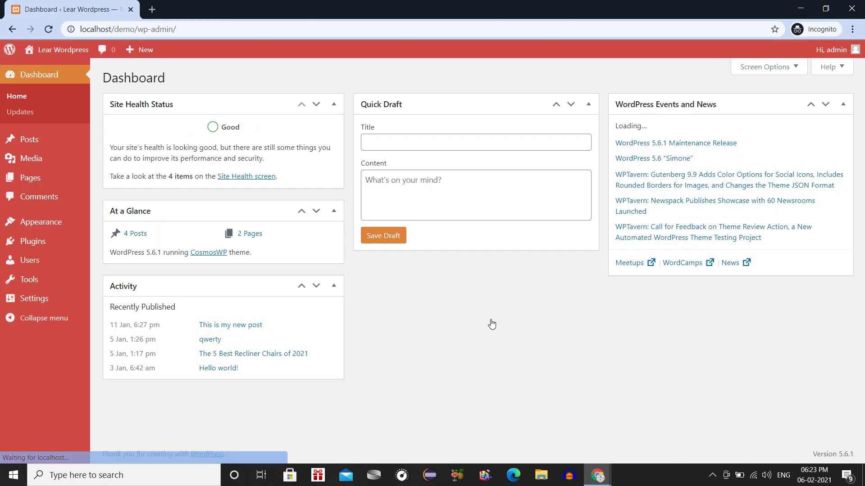
Open the Add New User form and look through the available user roles.
{"action": "mouse_move", "coordinate": [73, 267]}
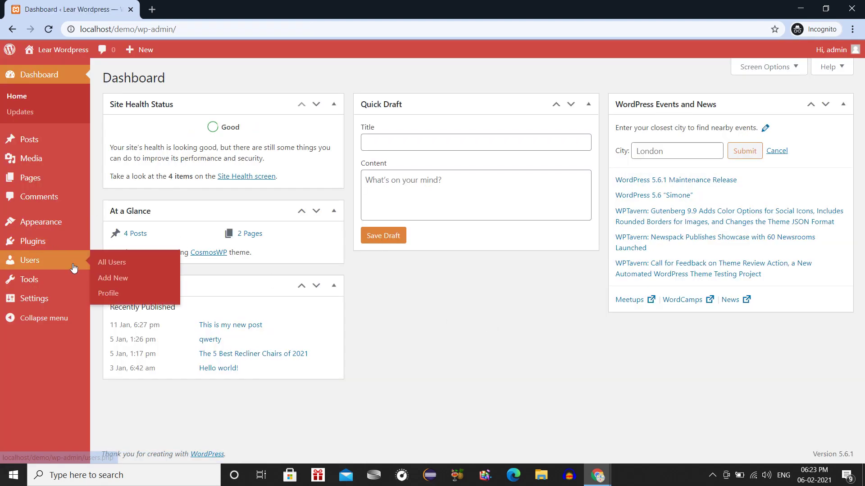
{"action": "left_click", "coordinate": [114, 278]}
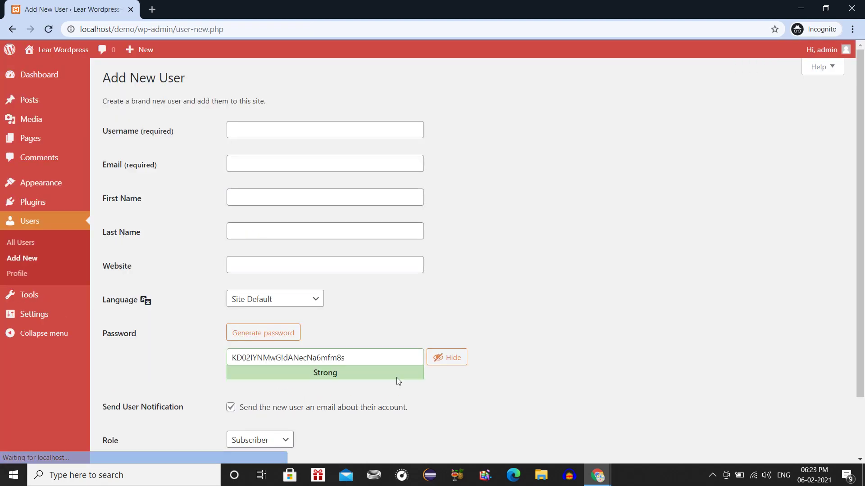
{"action": "scroll", "coordinate": [396, 378], "scroll_direction": "down", "scroll_amount": 2}
{"action": "left_click", "coordinate": [270, 372]}
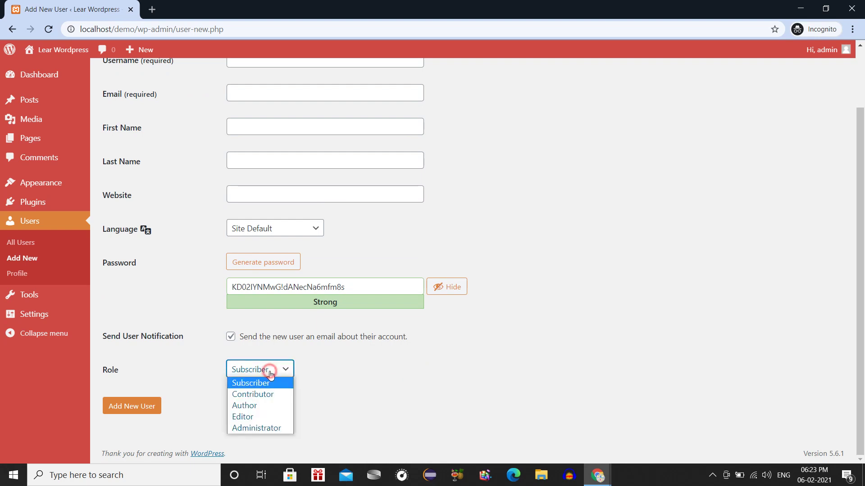
{"action": "scroll", "coordinate": [264, 162], "scroll_direction": "up", "scroll_amount": 2}
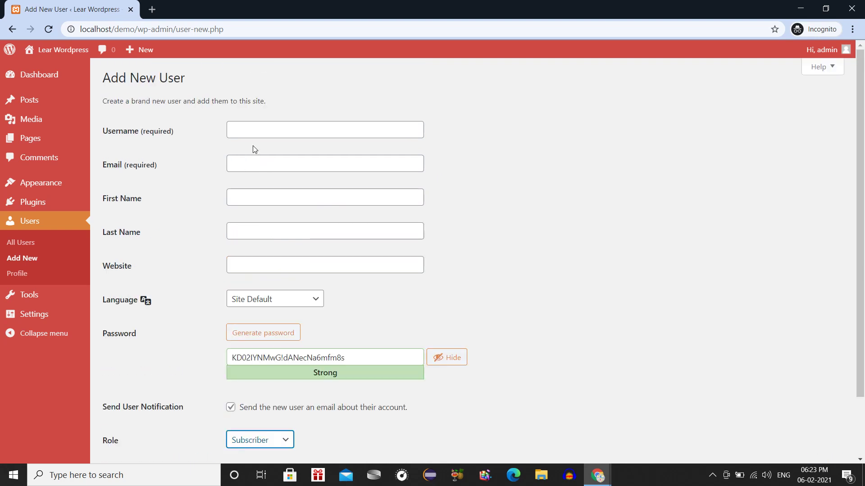
Enter username HelloCon, its e-mail, first and last name, and English (United States) language.
{"action": "left_click", "coordinate": [242, 134]}
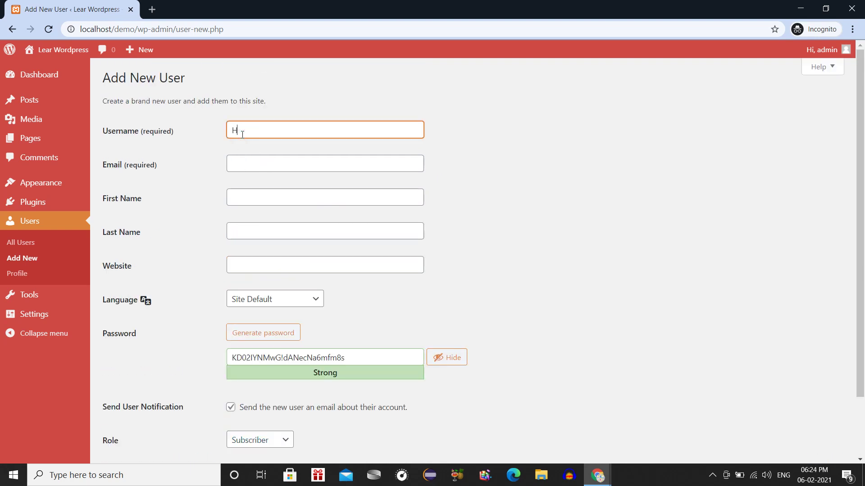
{"action": "type", "text": "HelloCon"}
{"action": "key", "text": "Tab"}
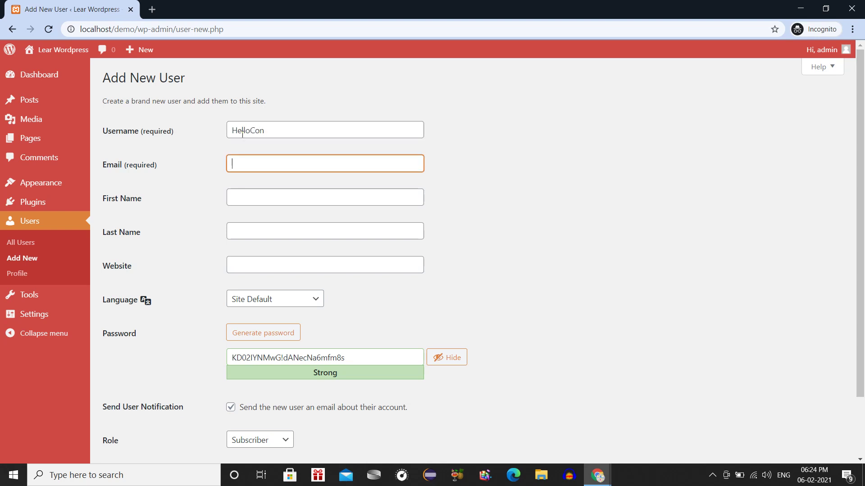
{"action": "key", "text": "Tab"}
{"action": "type", "text": "H"}
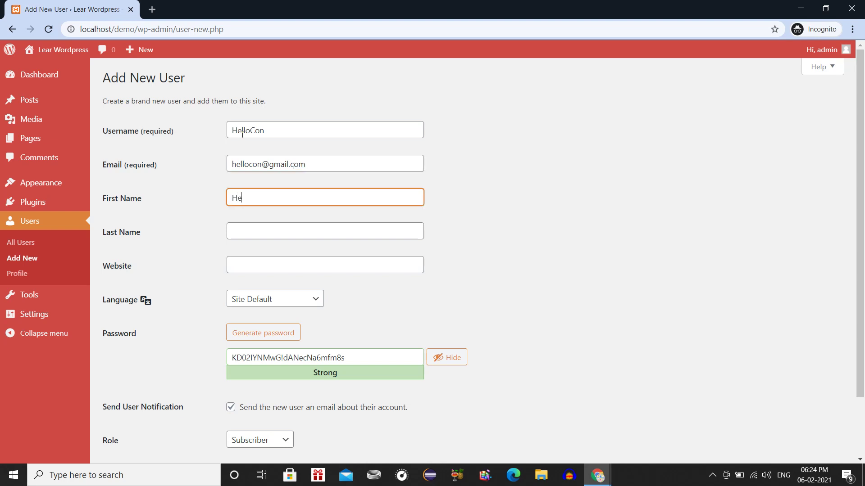
{"action": "key", "text": "Tab"}
{"action": "type", "text": "Con"}
{"action": "key", "text": "Tab"}
{"action": "key", "text": "Tab"}
{"action": "key", "text": "Down"}
{"action": "key", "text": "Tab"}
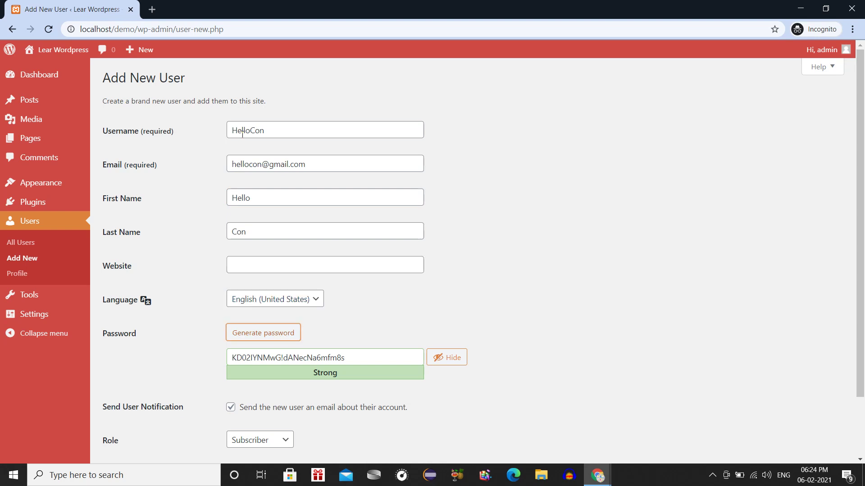
Set a confirmed weak password, skip the notification e-mail, and create HelloCon as Contributor.
{"action": "triple_click", "coordinate": [342, 365]}
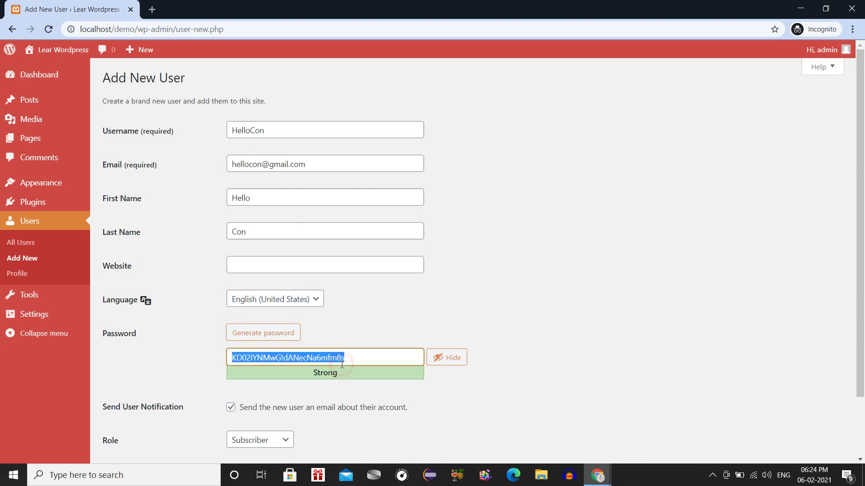
{"action": "type", "text": "hello123"}
{"action": "scroll", "coordinate": [342, 365], "scroll_direction": "down", "scroll_amount": 3}
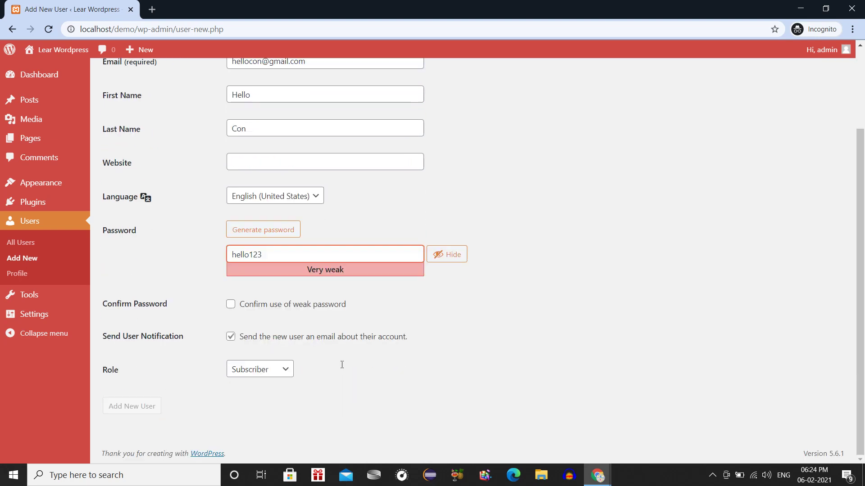
{"action": "left_click", "coordinate": [330, 340]}
{"action": "left_click", "coordinate": [305, 304]}
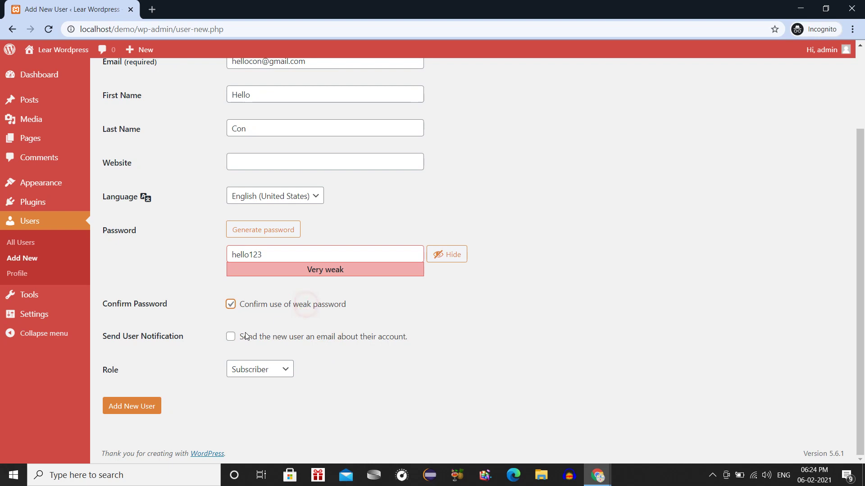
{"action": "left_click", "coordinate": [235, 370]}
{"action": "left_click", "coordinate": [252, 393]}
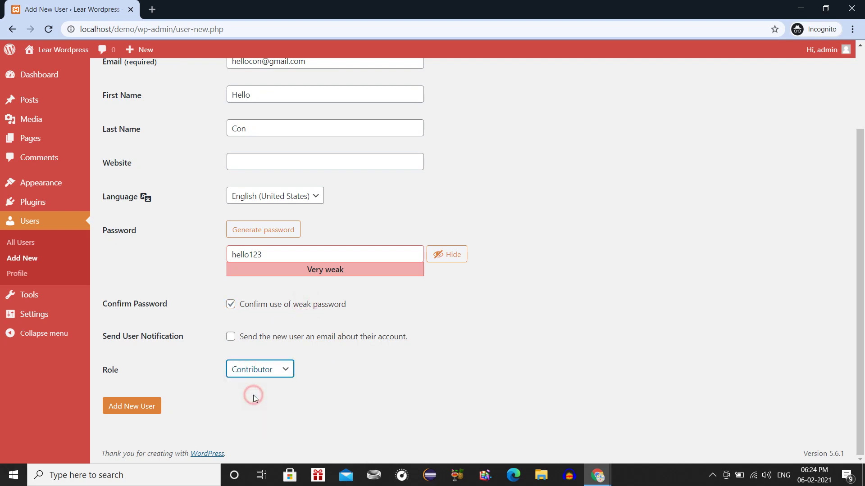
{"action": "left_click", "coordinate": [145, 408]}
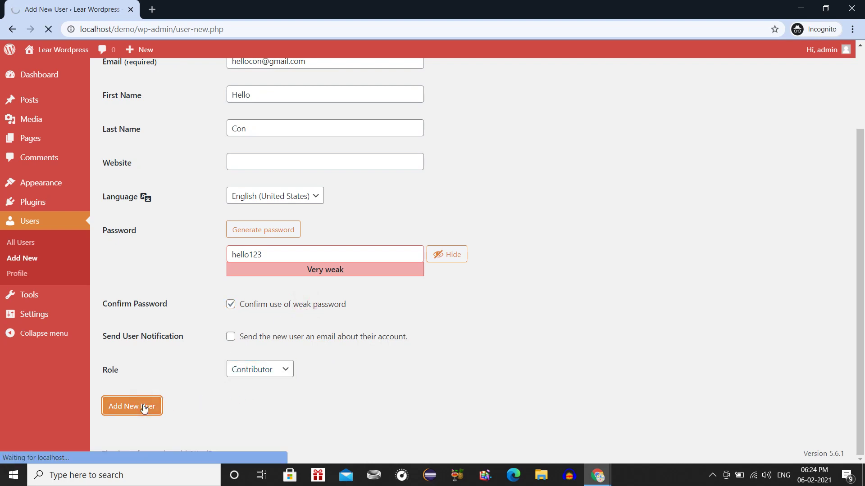
{"action": "mouse_move", "coordinate": [183, 270]}
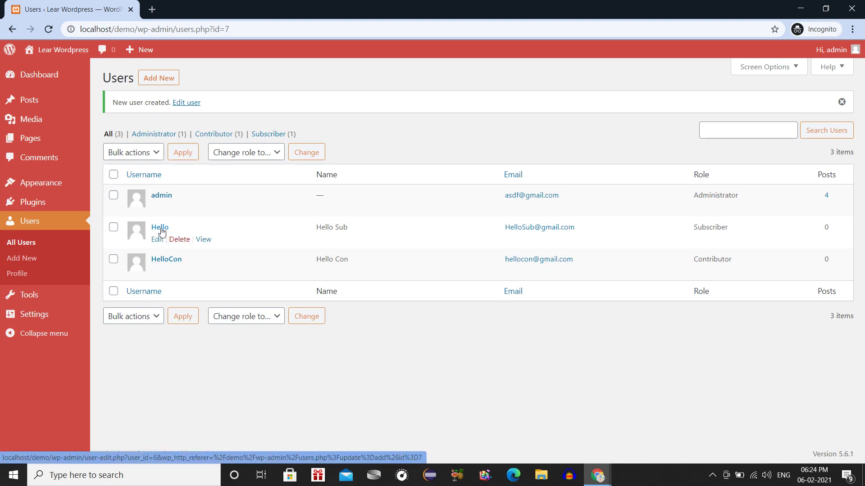
Load the WordPress login page in a new tab and enter the username hellocon.
{"action": "left_click", "coordinate": [155, 8]}
{"action": "type", "text": "lo"}
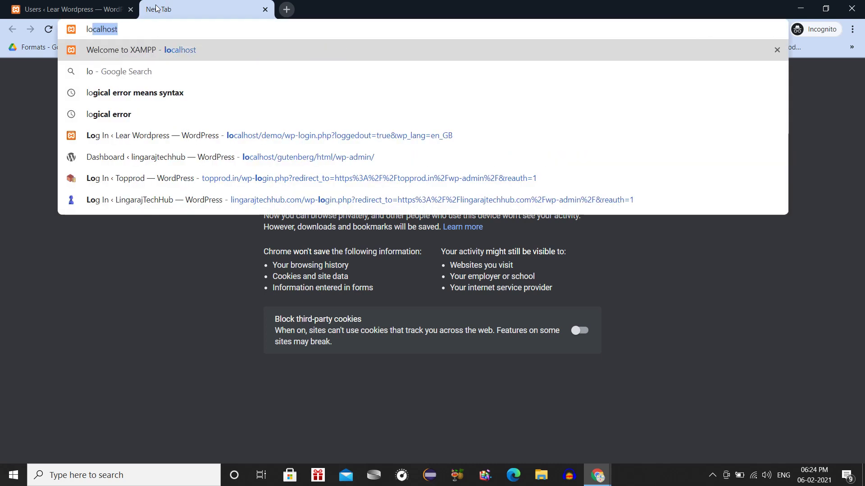
{"action": "key", "text": "Down"}
{"action": "key", "text": "Down"}
{"action": "key", "text": "Down"}
{"action": "key", "text": "Down"}
{"action": "key", "text": "Return"}
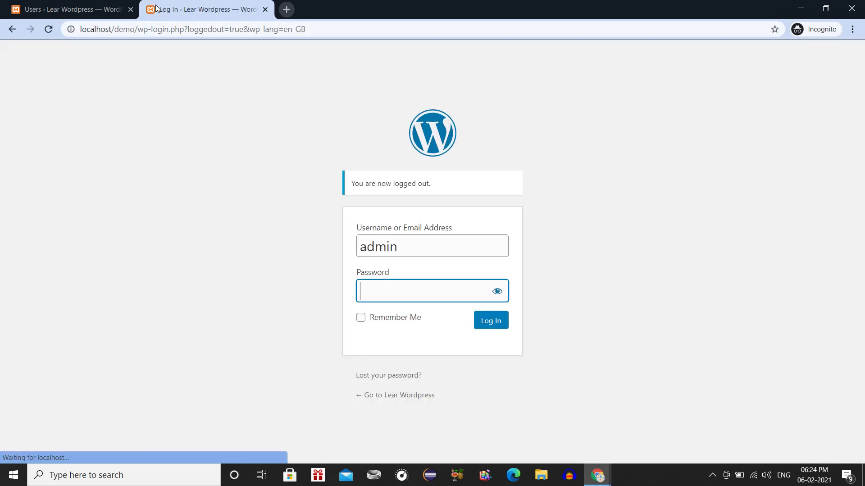
{"action": "double_click", "coordinate": [390, 239]}
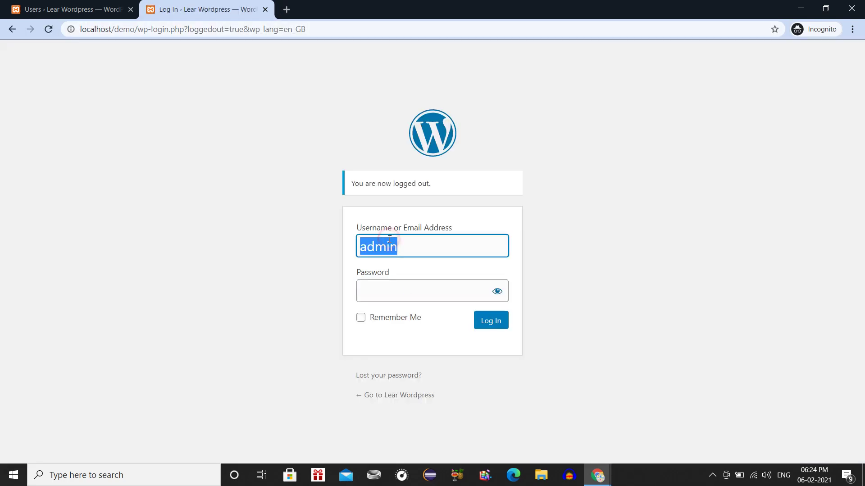
{"action": "type", "text": "hellocon"}
{"action": "left_click", "coordinate": [43, 6]}
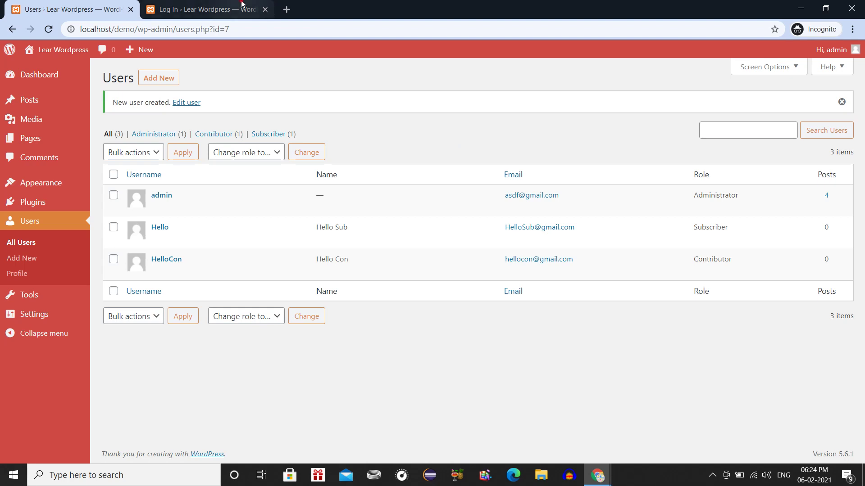
{"action": "left_click", "coordinate": [239, 9]}
Correct the username to HelloCon, enter the contributor's password, and log in.
{"action": "left_click", "coordinate": [367, 246]}
{"action": "key", "text": "BackSpace"}
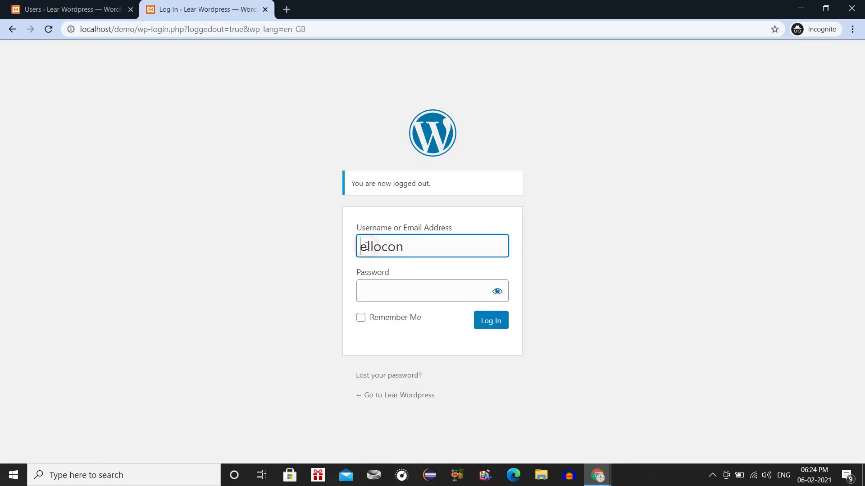
{"action": "type", "text": "H"}
{"action": "key", "text": "Right"}
{"action": "key", "text": "Right"}
{"action": "key", "text": "Right"}
{"action": "key", "text": "Right"}
{"action": "key", "text": "Right"}
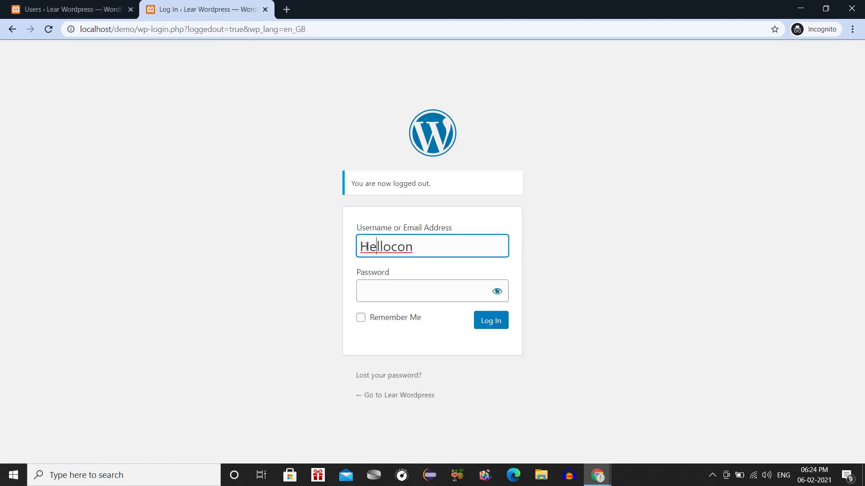
{"action": "key", "text": "BackSpace"}
{"action": "type", "text": "C"}
{"action": "key", "text": "Tab"}
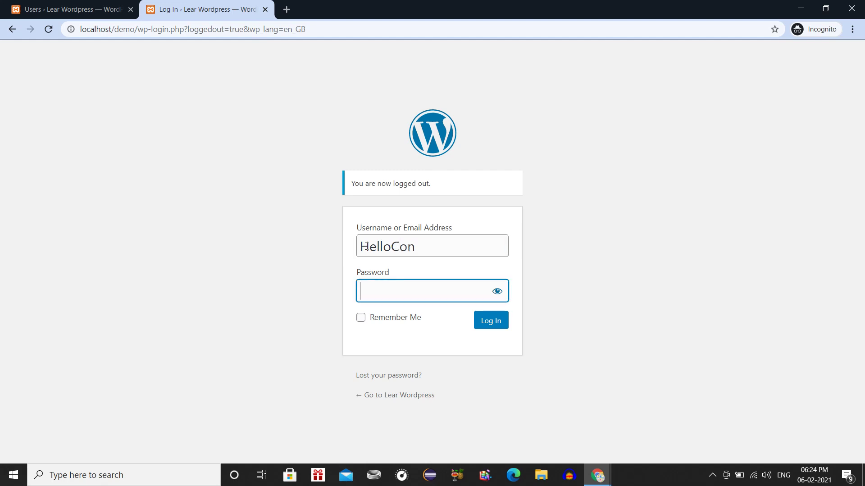
{"action": "type", "text": "••••••••"}
{"action": "left_click", "coordinate": [494, 318]}
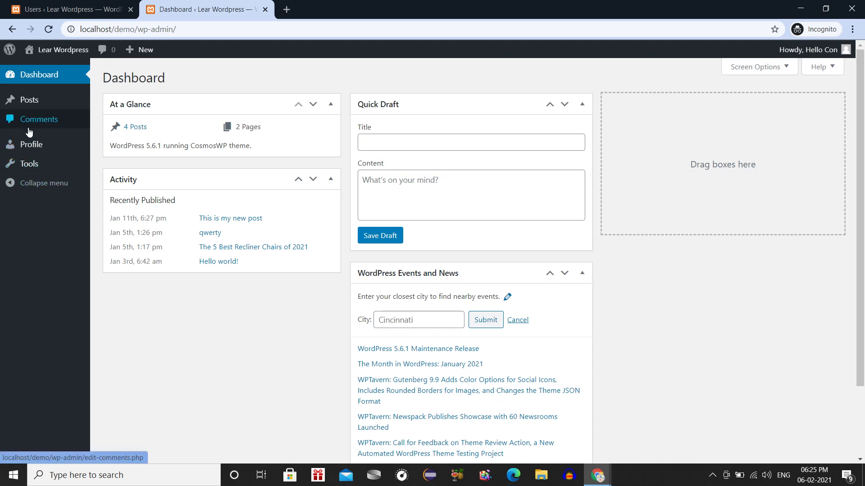
Check the Posts submenu on the contributor dashboard, then view the empty Tools page.
{"action": "mouse_move", "coordinate": [26, 105]}
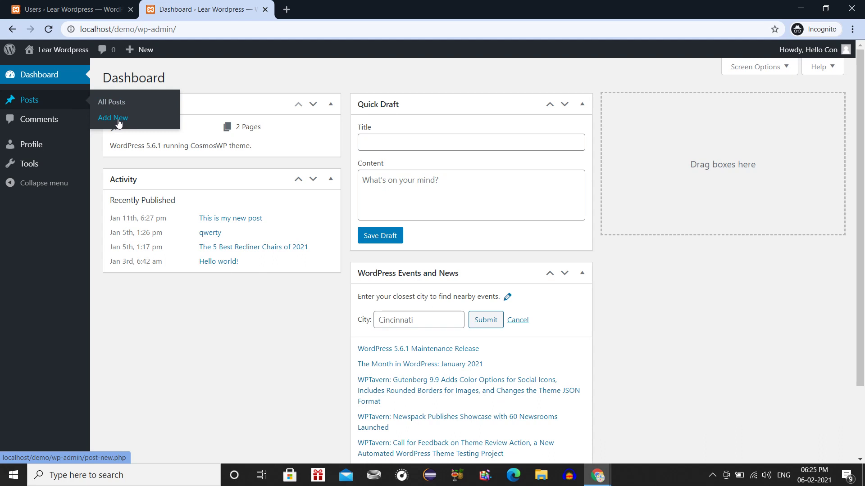
{"action": "left_click", "coordinate": [36, 165]}
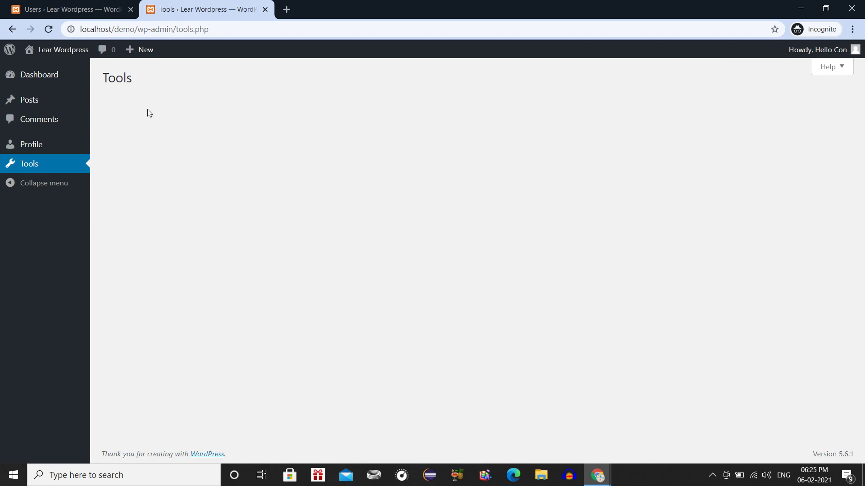
Try the Coffee and Ectoplasm colour schemes, settle on Midnight, then view Comments and All Posts.
{"action": "left_click", "coordinate": [51, 168]}
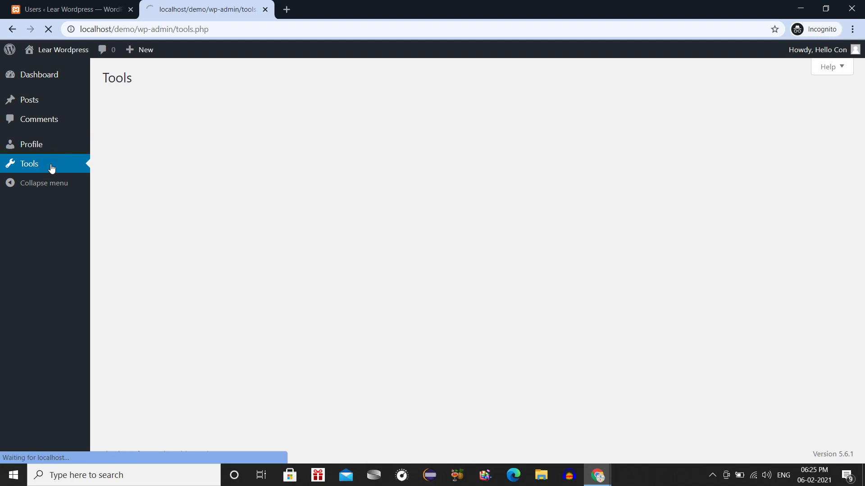
{"action": "left_click", "coordinate": [52, 147]}
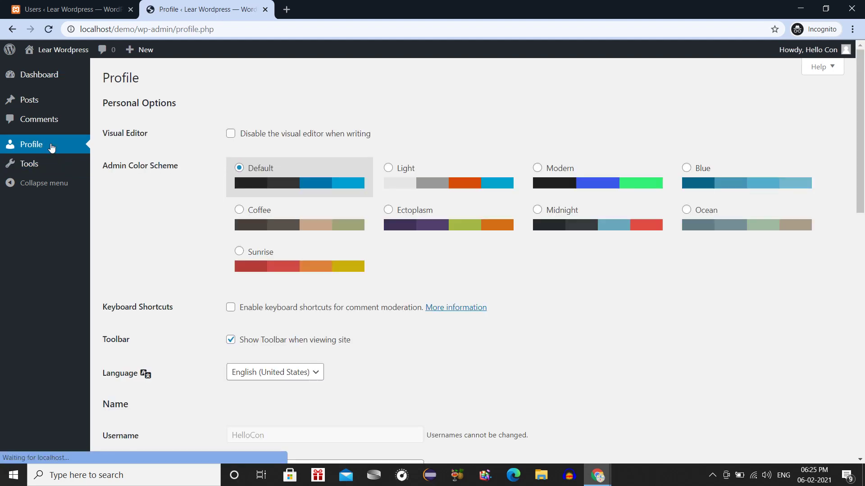
{"action": "left_click", "coordinate": [290, 227]}
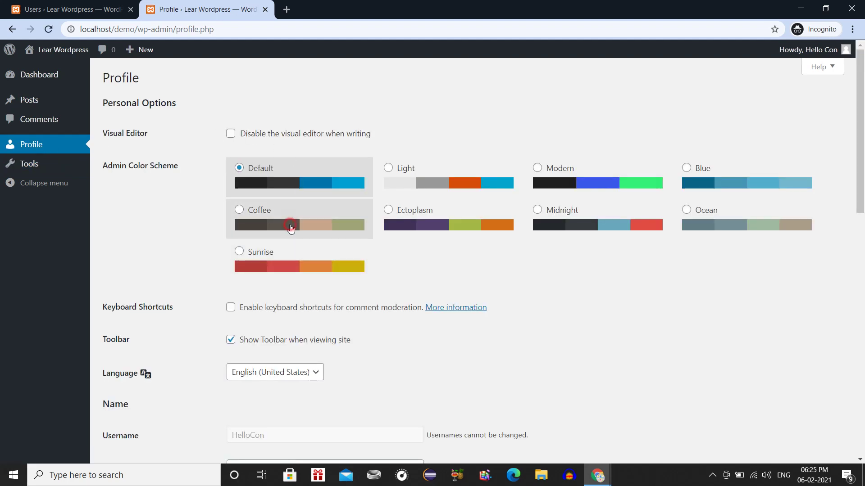
{"action": "left_click", "coordinate": [410, 230]}
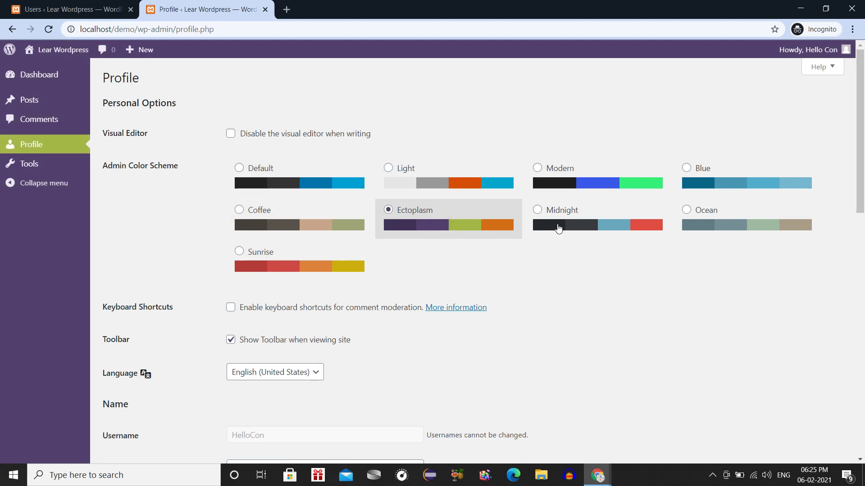
{"action": "left_click", "coordinate": [535, 229]}
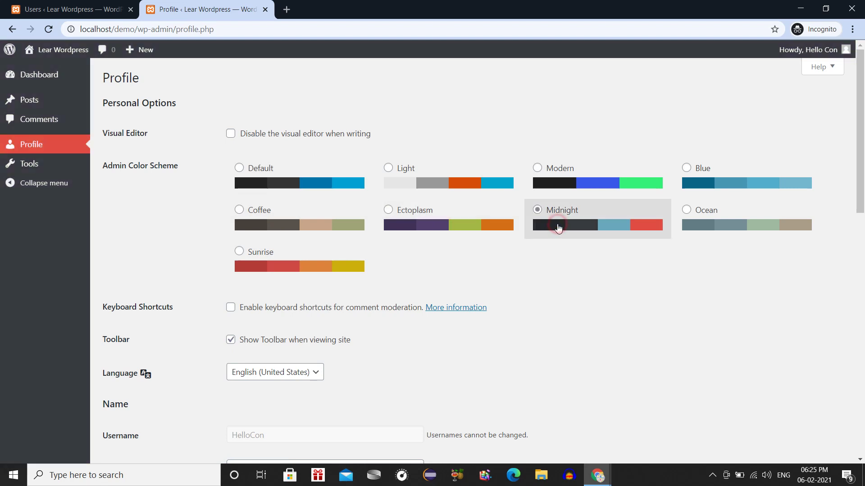
{"action": "left_click", "coordinate": [42, 119]}
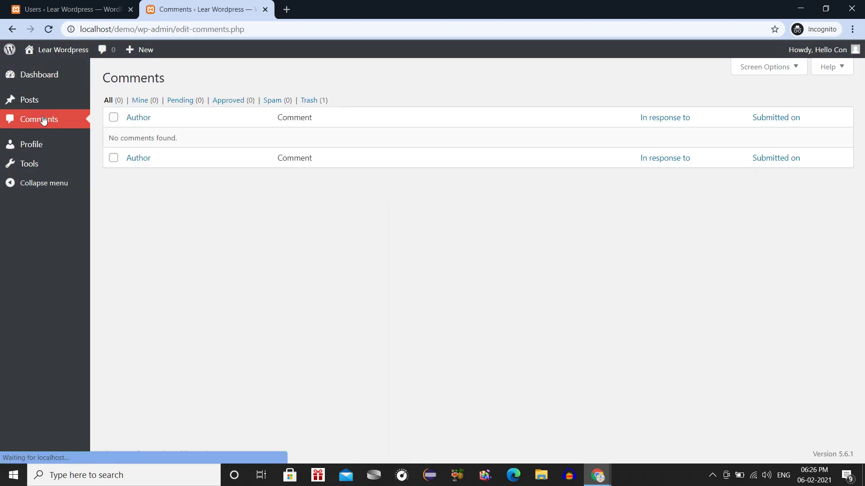
{"action": "left_click", "coordinate": [45, 100]}
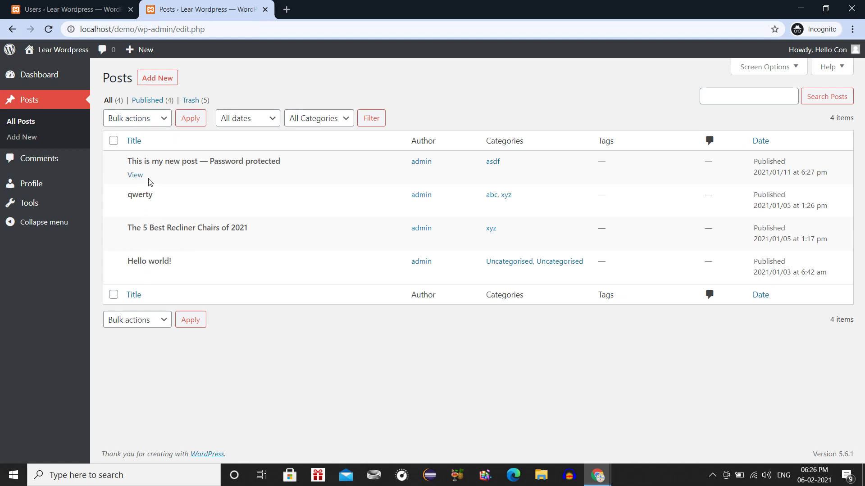
Write a new post titled 'asdf', submit it for review, then check the Users tab.
{"action": "left_click", "coordinate": [30, 137]}
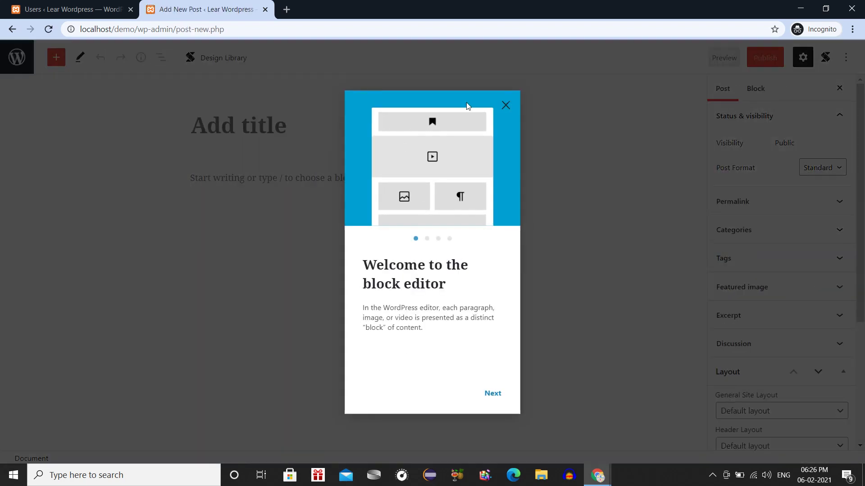
{"action": "left_click", "coordinate": [505, 106]}
{"action": "left_click", "coordinate": [369, 117]}
{"action": "type", "text": "asdf"}
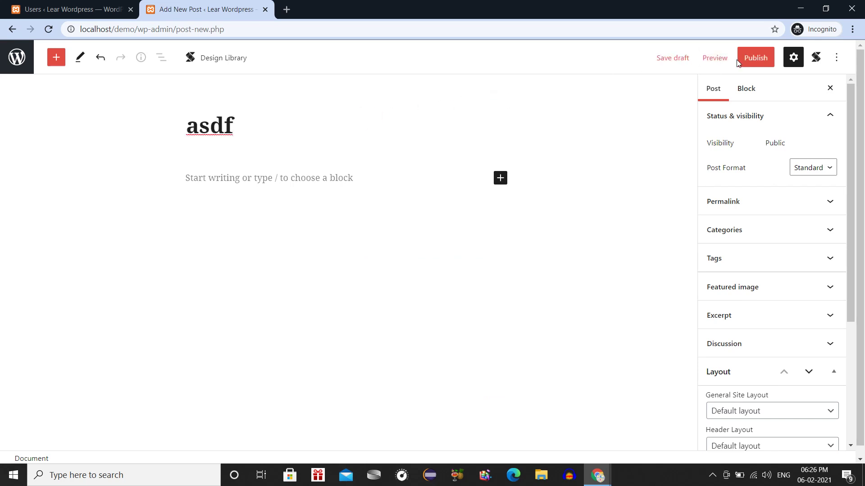
{"action": "left_click", "coordinate": [755, 60]}
{"action": "left_click", "coordinate": [755, 60]}
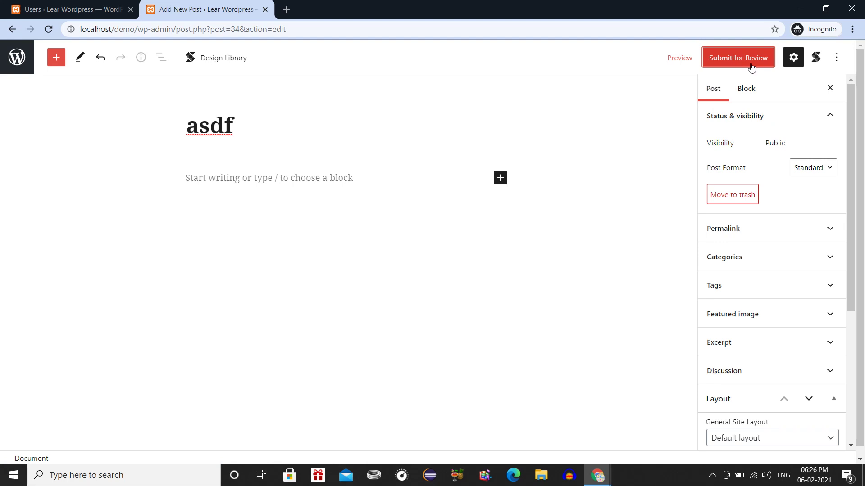
{"action": "left_click", "coordinate": [751, 66]}
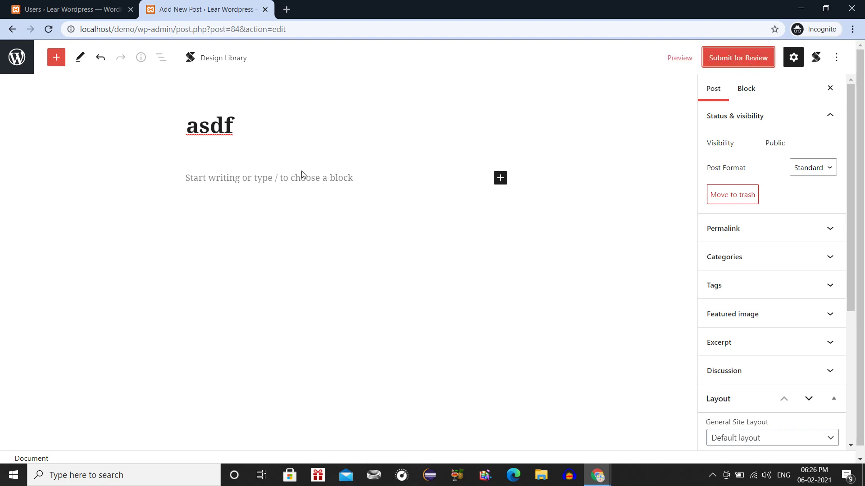
{"action": "left_click", "coordinate": [279, 121]}
{"action": "left_click", "coordinate": [280, 122]}
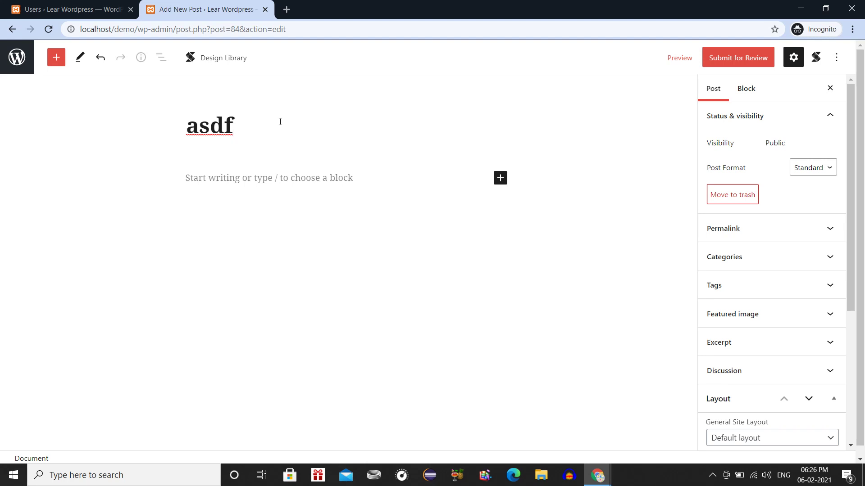
{"action": "left_click", "coordinate": [49, 9]}
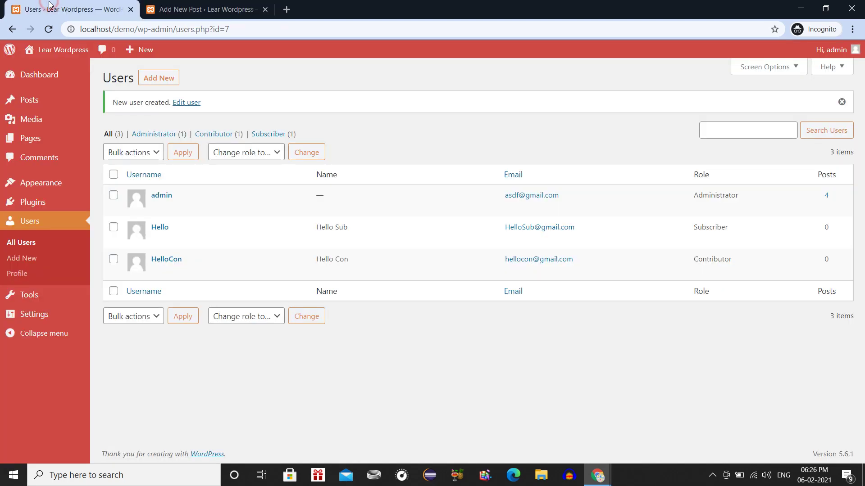
Resubmit the 'asdf' post for review and confirm it shows as Pending under Mine.
{"action": "left_click", "coordinate": [198, 6]}
{"action": "left_click", "coordinate": [757, 57]}
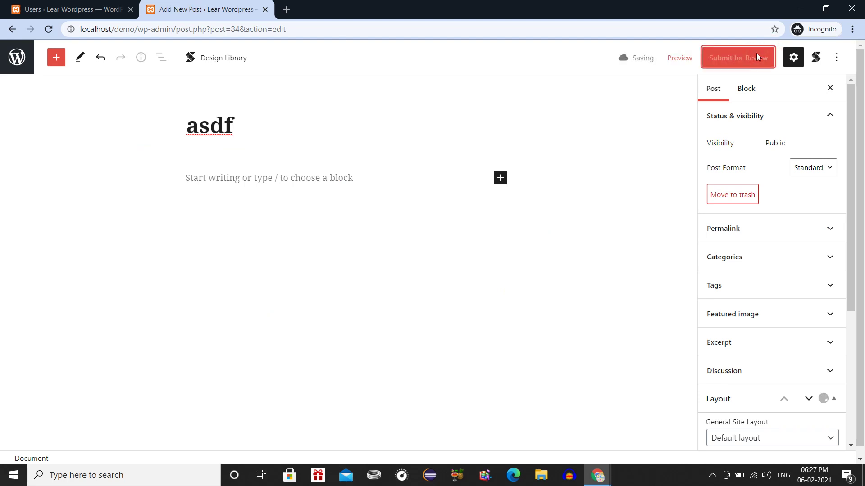
{"action": "left_click", "coordinate": [17, 55]}
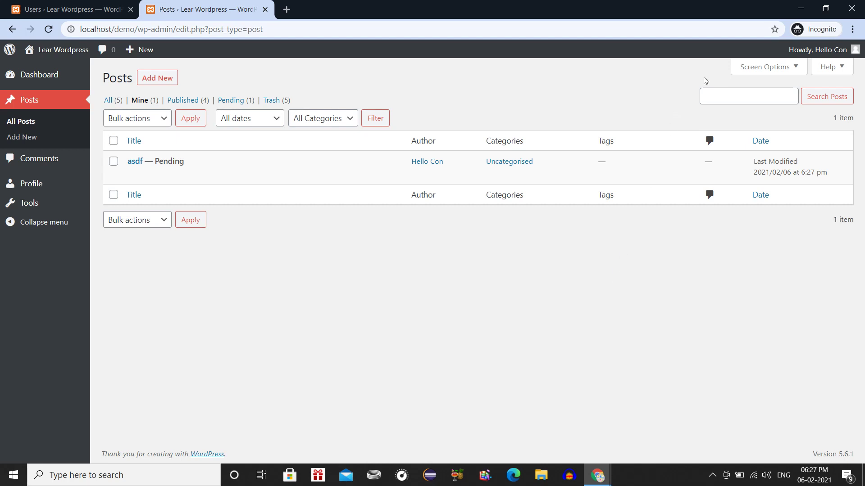
{"action": "mouse_move", "coordinate": [838, 50]}
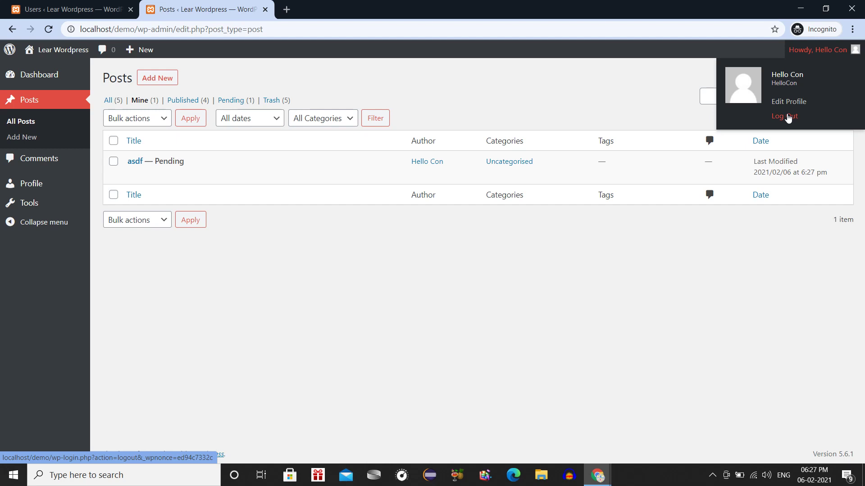
Log out the contributor, re-authenticate as admin in the Users tab, and reach Add New User.
{"action": "left_click", "coordinate": [786, 117]}
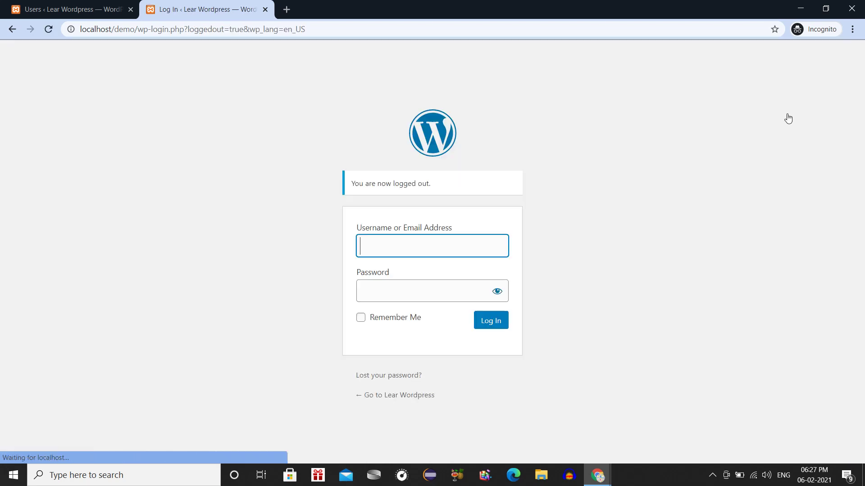
{"action": "left_click", "coordinate": [71, 6]}
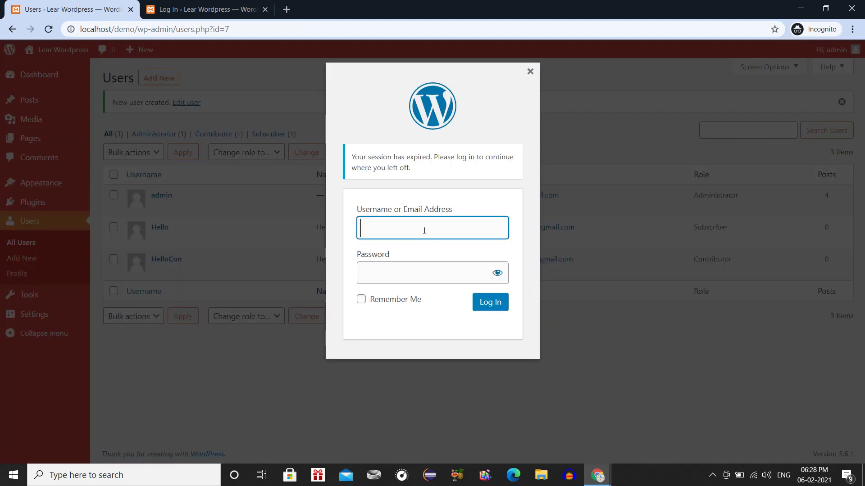
{"action": "type", "text": "admin"}
{"action": "key", "text": "Tab"}
{"action": "type", "text": "123456"}
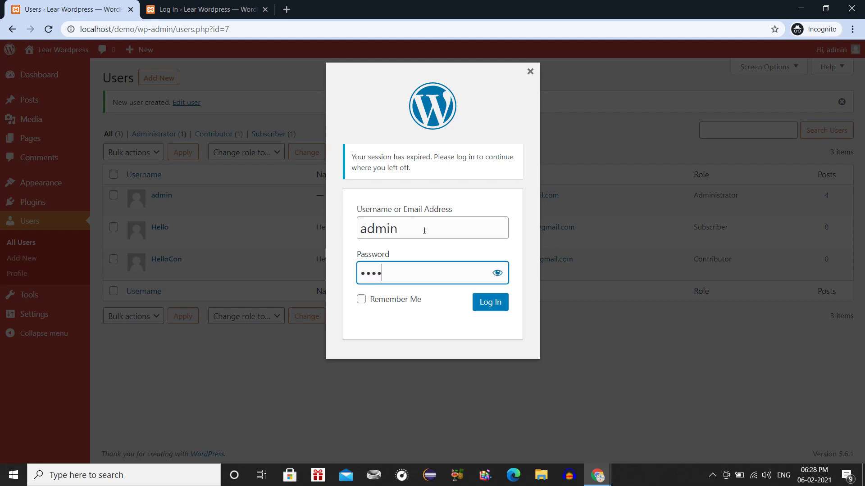
{"action": "type", "text": "789"}
{"action": "key", "text": "Return"}
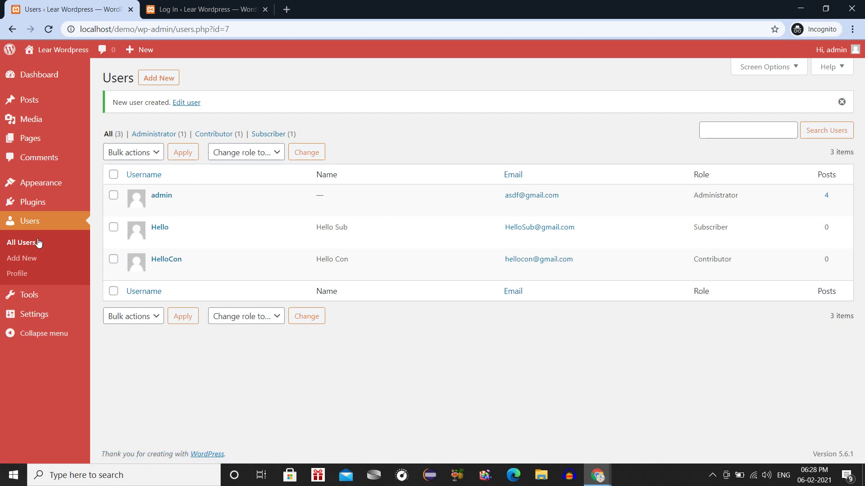
{"action": "left_click", "coordinate": [21, 265]}
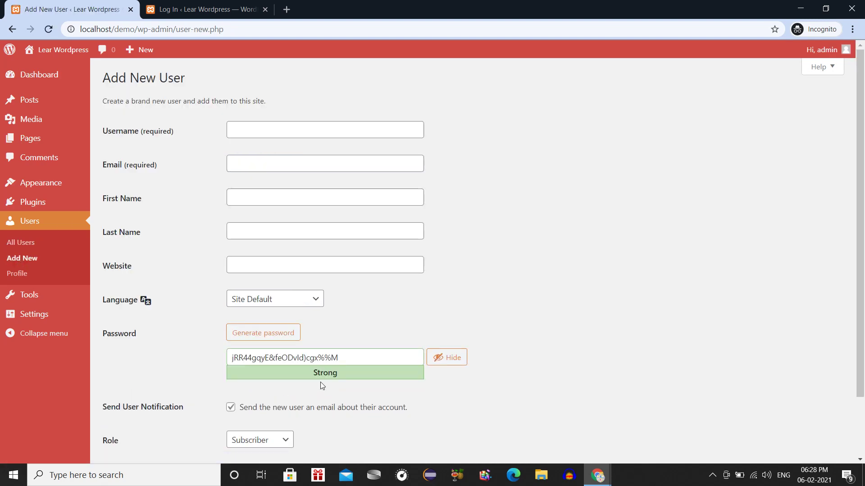
Choose Author as the new user's role.
{"action": "scroll", "coordinate": [320, 382], "scroll_direction": "down", "scroll_amount": 1}
{"action": "left_click", "coordinate": [289, 399]}
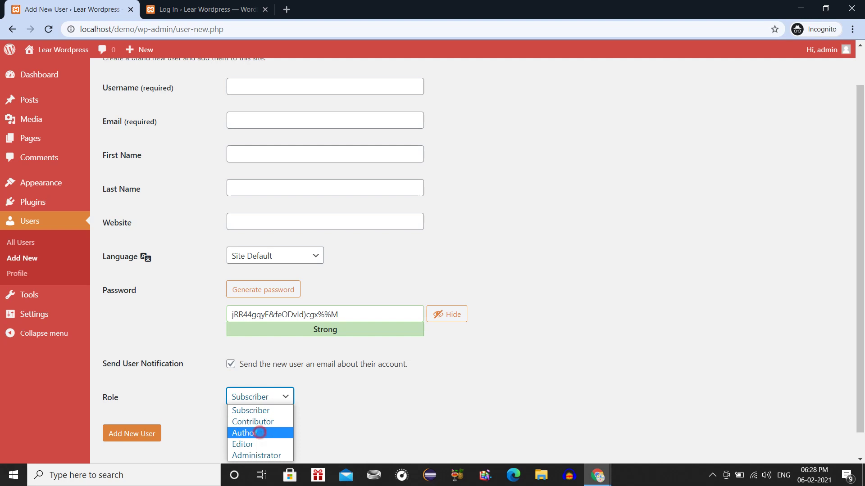
{"action": "left_click", "coordinate": [261, 433]}
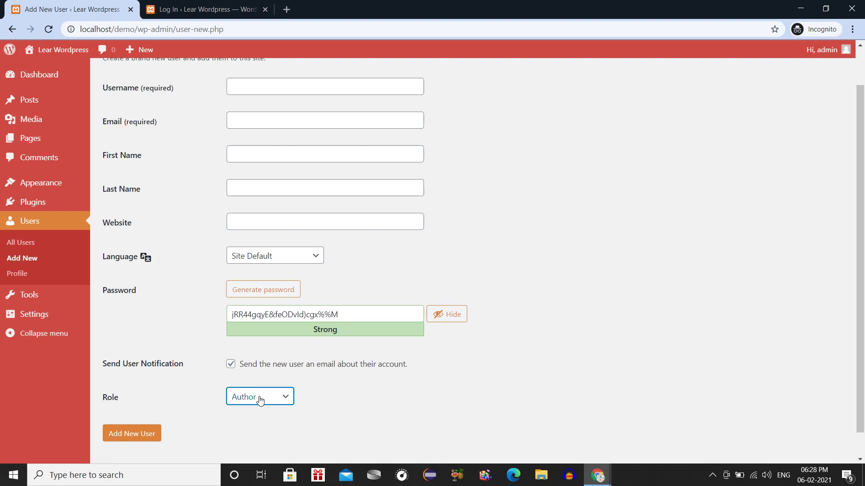
{"action": "scroll", "coordinate": [260, 399], "scroll_direction": "up", "scroll_amount": 1}
Enter username HelloAuth, its e-mail, first name hello, last name auth, and English (United States).
{"action": "left_click", "coordinate": [253, 130]}
{"action": "type", "text": "He"}
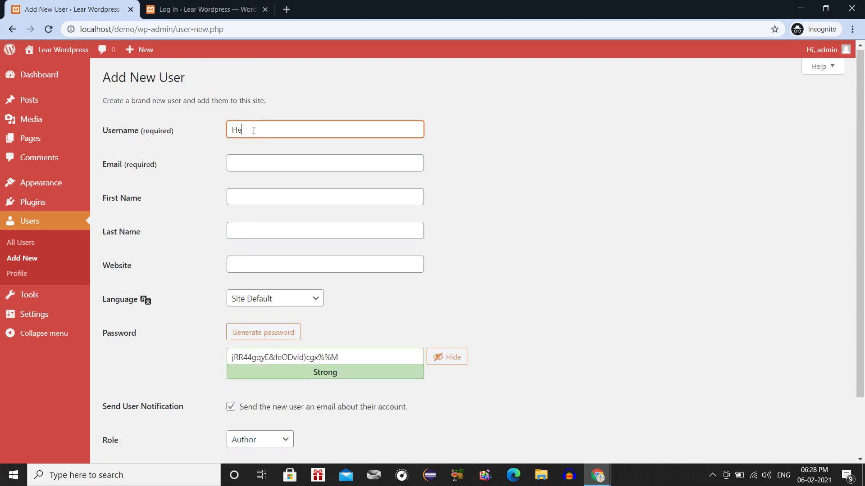
{"action": "type", "text": "lloAuth"}
{"action": "key", "text": "Tab"}
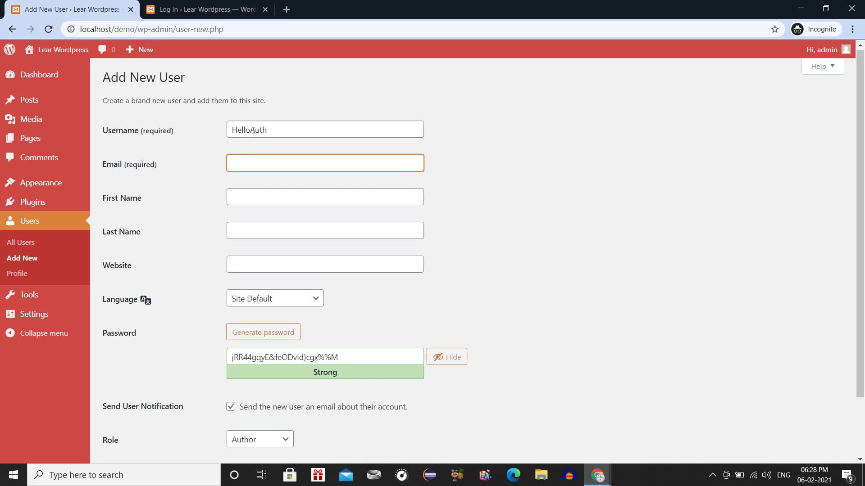
{"action": "key", "text": "Tab"}
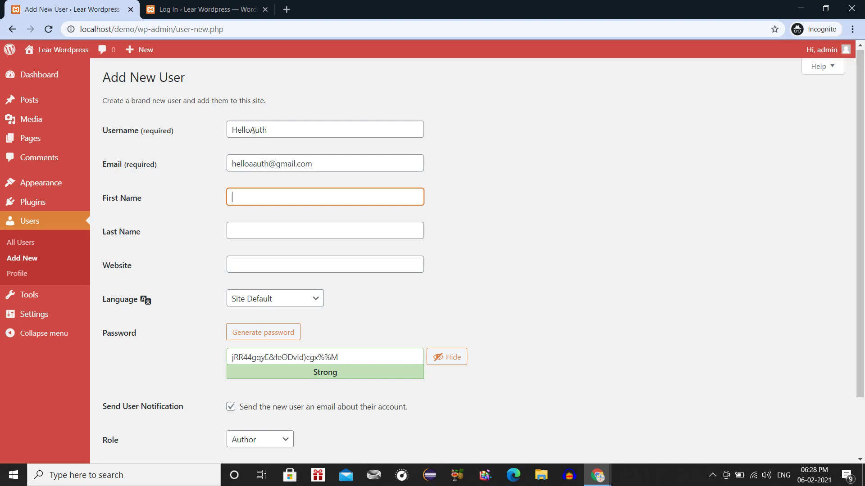
{"action": "type", "text": "hello"}
{"action": "key", "text": "Tab"}
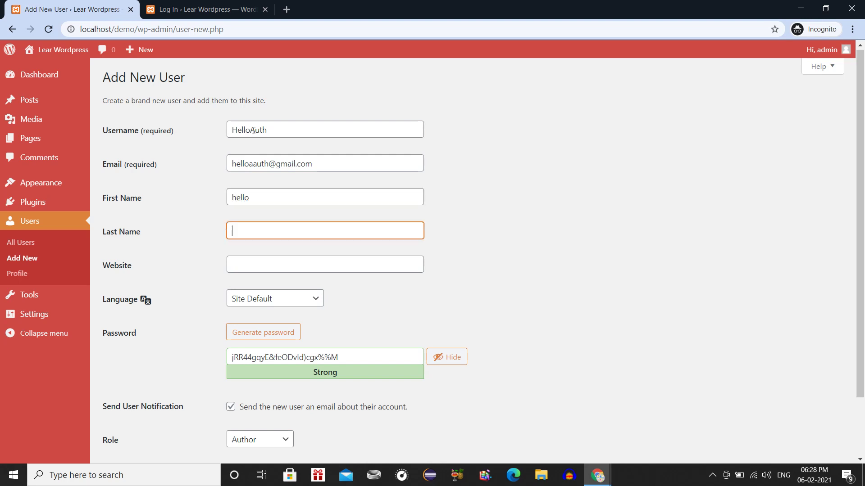
{"action": "type", "text": "auth"}
{"action": "key", "text": "Tab"}
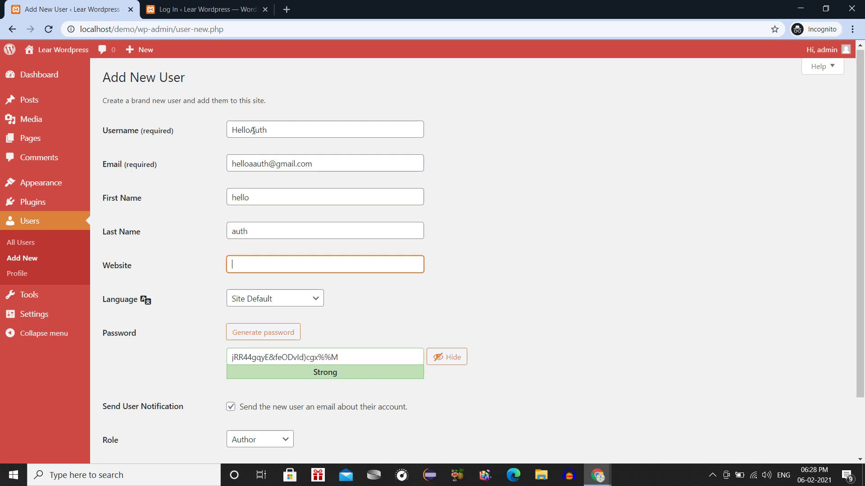
{"action": "key", "text": "Tab"}
{"action": "key", "text": "Down"}
Set a confirmed weak password, disable the notification e-mail, keep Author, and create the user.
{"action": "key", "text": "Tab"}
{"action": "key", "text": "Tab"}
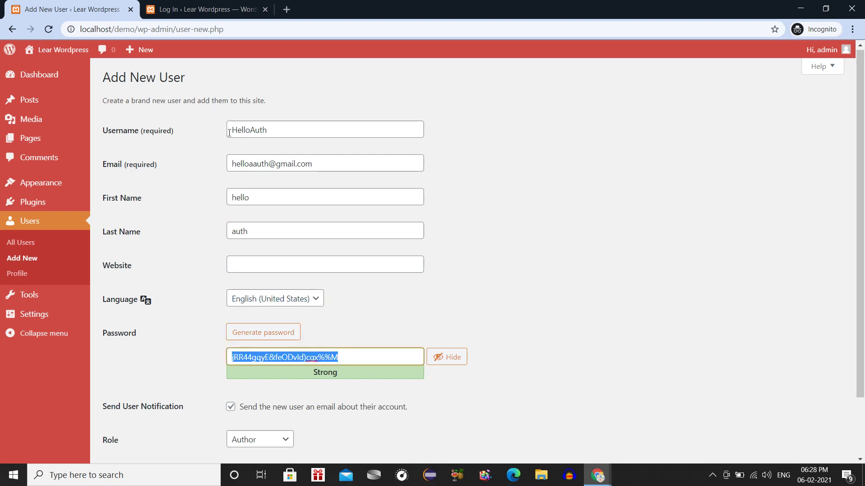
{"action": "type", "text": "hello123"}
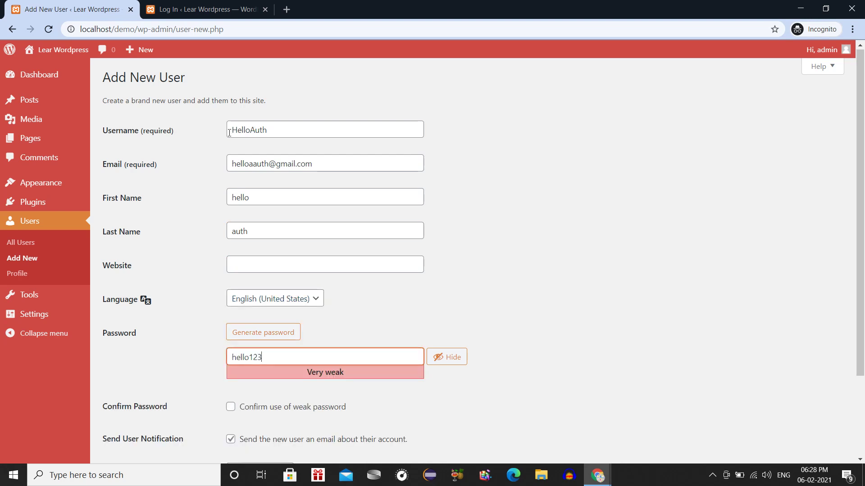
{"action": "scroll", "coordinate": [229, 132], "scroll_direction": "down", "scroll_amount": 3}
{"action": "left_click", "coordinate": [251, 304]}
{"action": "left_click", "coordinate": [251, 336]}
{"action": "left_click", "coordinate": [248, 373]}
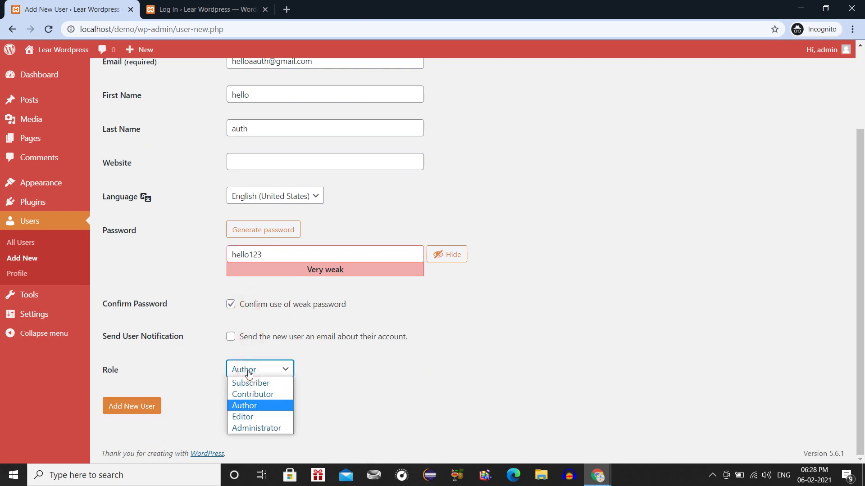
{"action": "left_click", "coordinate": [243, 407]}
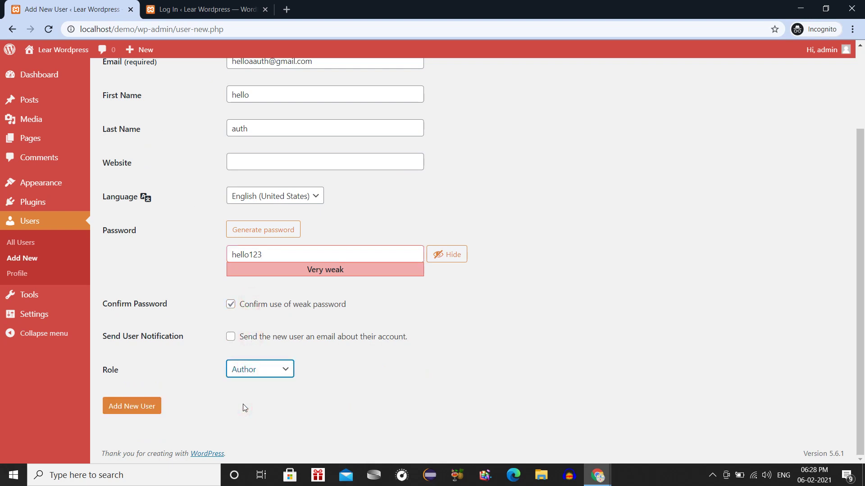
{"action": "left_click", "coordinate": [246, 369]}
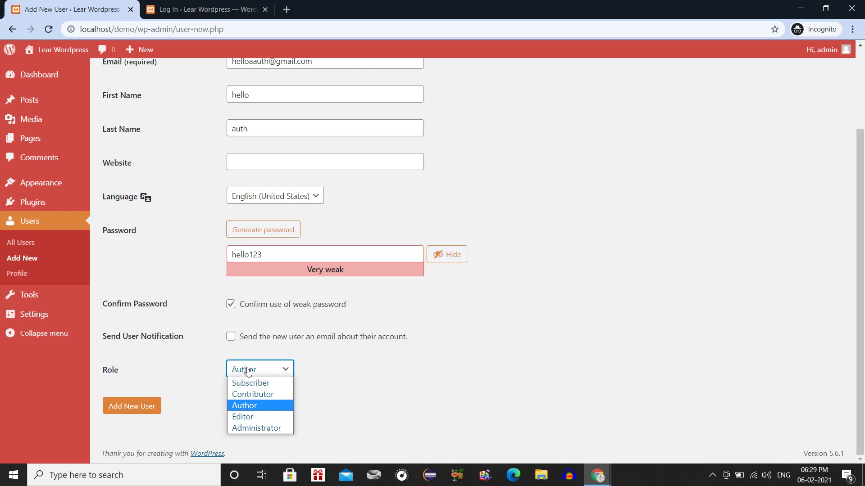
{"action": "left_click", "coordinate": [247, 371]}
{"action": "left_click", "coordinate": [147, 407]}
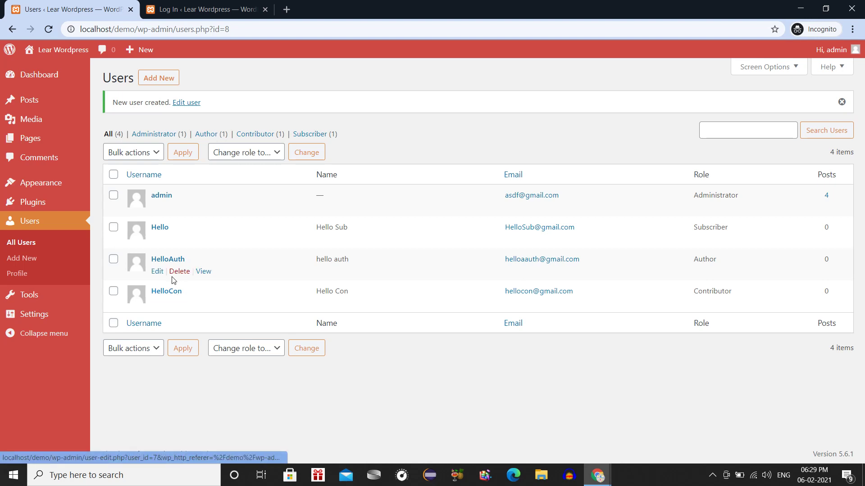
Log in as HelloAuth with its password and view All Posts, including pending 'asdf'.
{"action": "left_click", "coordinate": [203, 9]}
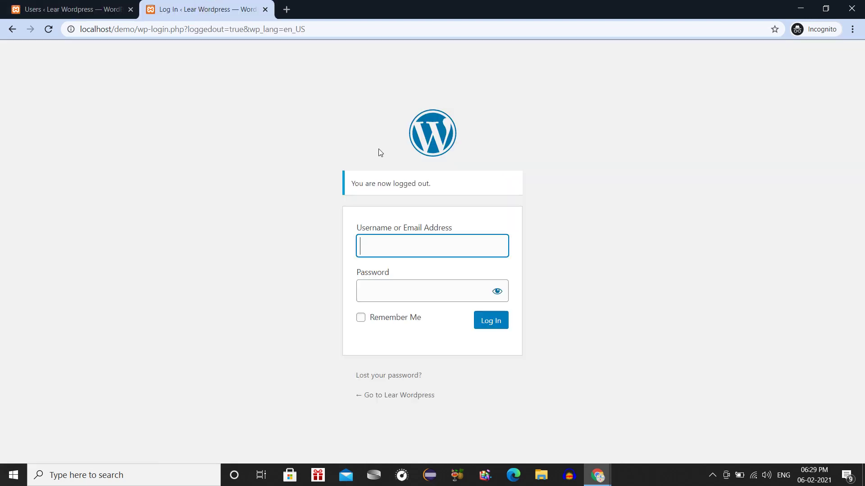
{"action": "type", "text": "HelloAuth"}
{"action": "key", "text": "Tab"}
{"action": "type", "text": "••••"}
{"action": "key", "text": "BackSpace"}
{"action": "key", "text": "BackSpace"}
{"action": "key", "text": "BackSpace"}
{"action": "key", "text": "BackSpace"}
{"action": "type", "text": "••••••••"}
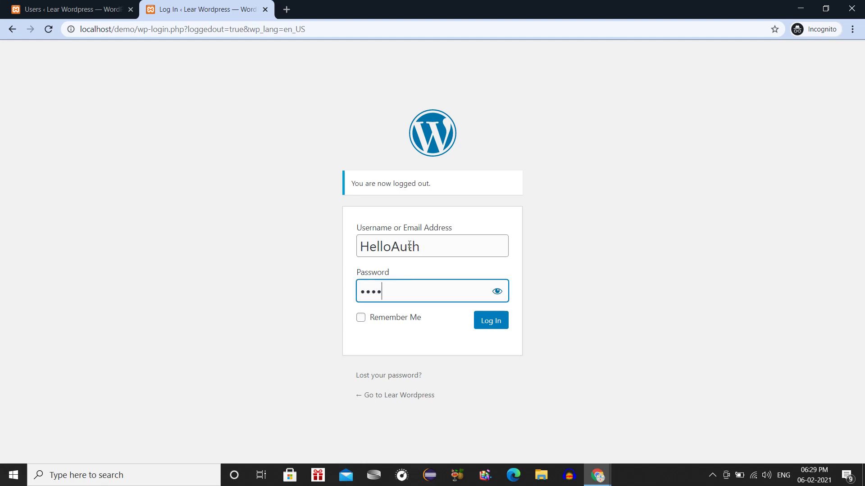
{"action": "key", "text": "Return"}
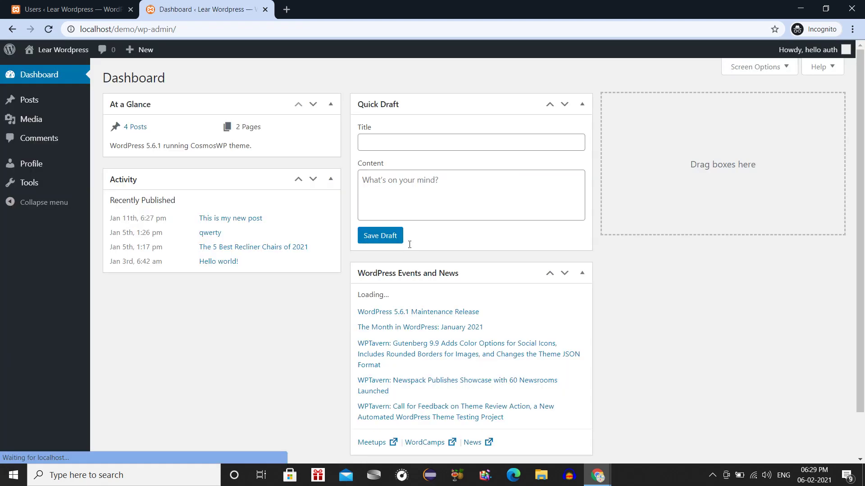
{"action": "left_click", "coordinate": [36, 103]}
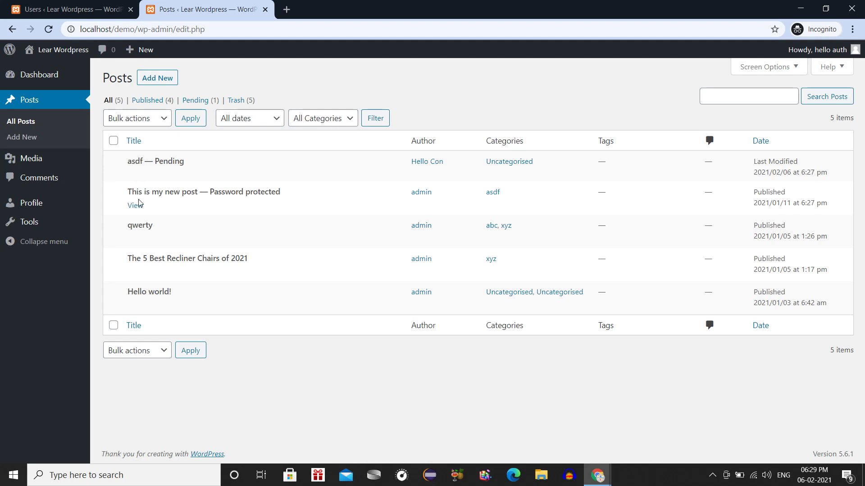
{"action": "left_click", "coordinate": [204, 102]}
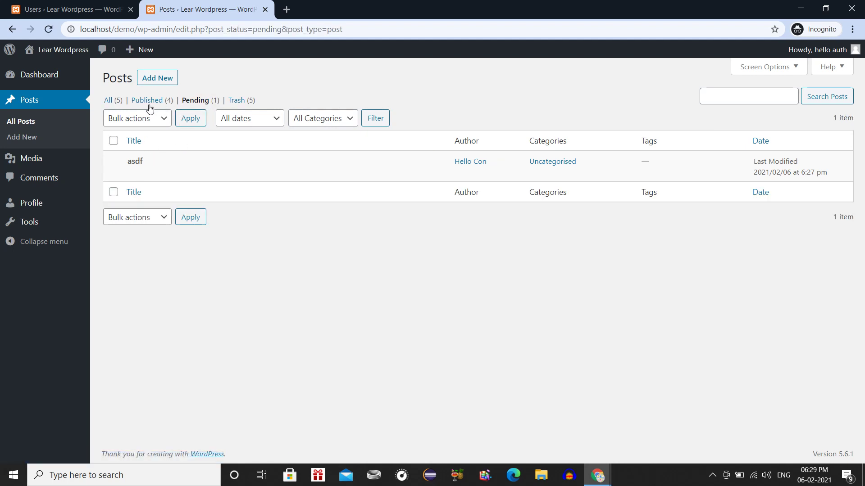
{"action": "left_click", "coordinate": [120, 102]}
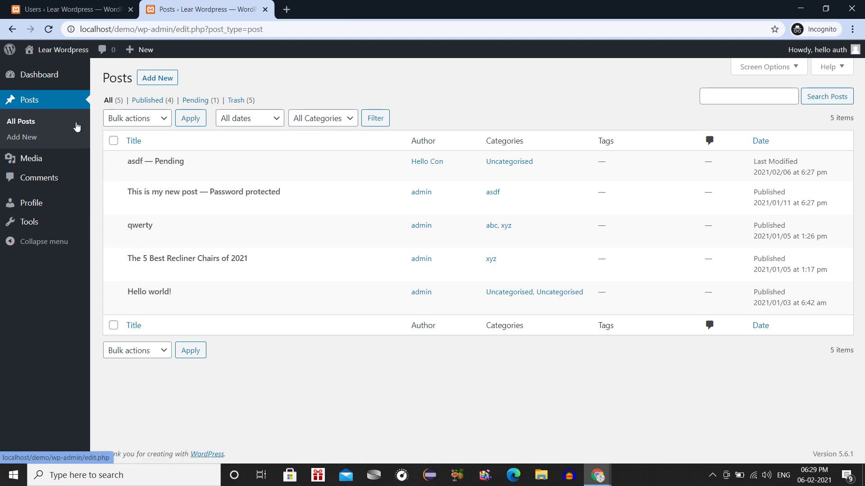
{"action": "mouse_move", "coordinate": [51, 160]}
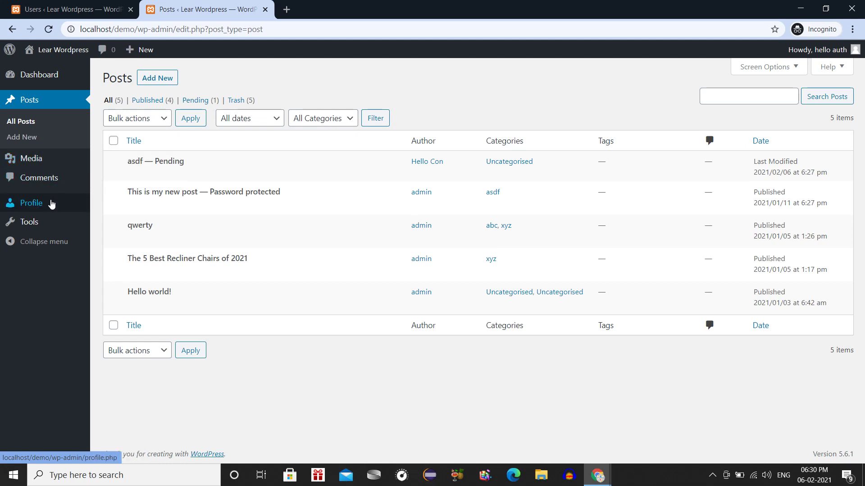
{"action": "left_click", "coordinate": [50, 228]}
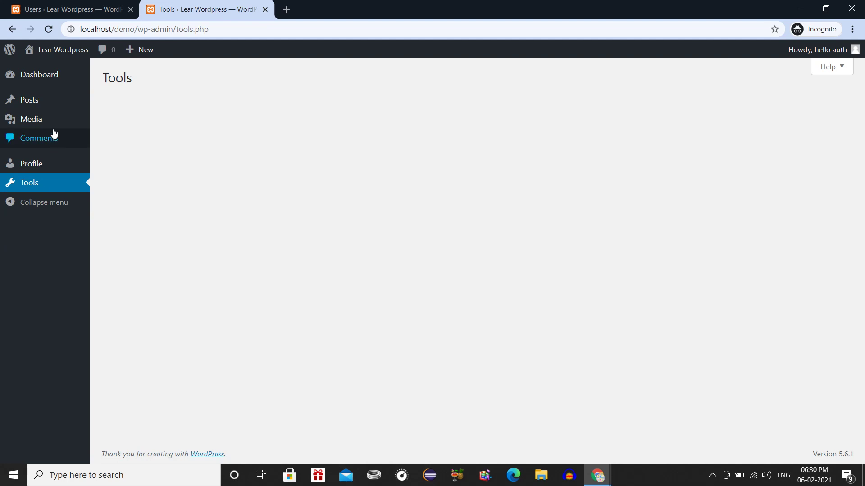
{"action": "mouse_move", "coordinate": [52, 124]}
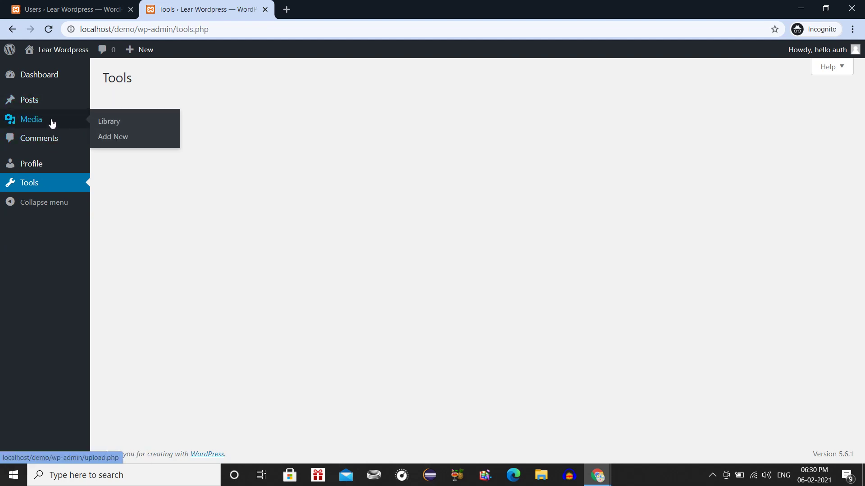
{"action": "left_click", "coordinate": [45, 95]}
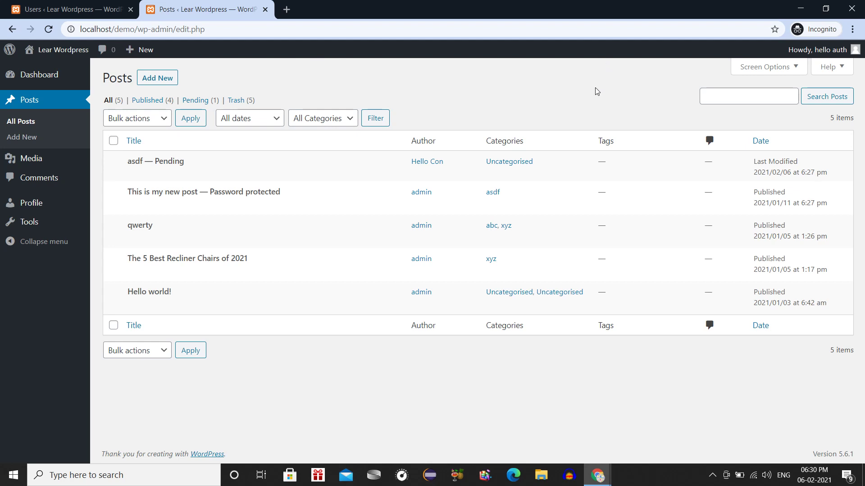
Publish a new post titled 'sdfcv' and return to the posts list showing it.
{"action": "left_click", "coordinate": [21, 137]}
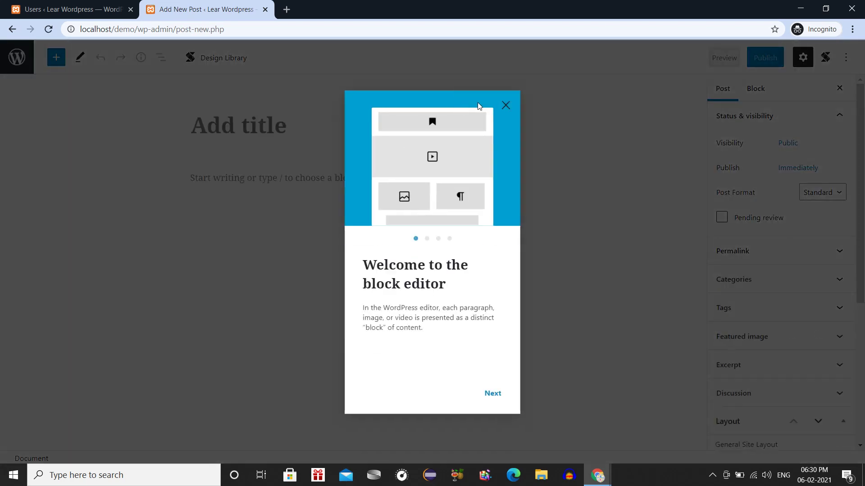
{"action": "left_click", "coordinate": [506, 105]}
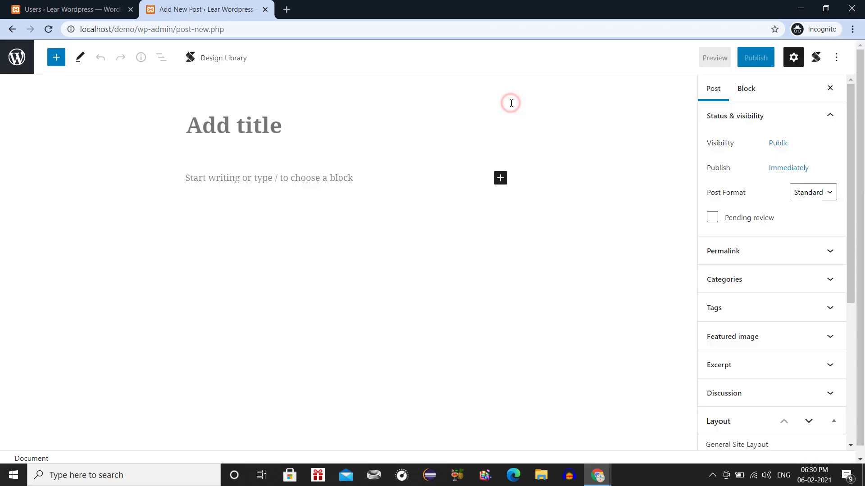
{"action": "left_click", "coordinate": [333, 129]}
{"action": "type", "text": "sdfcv"}
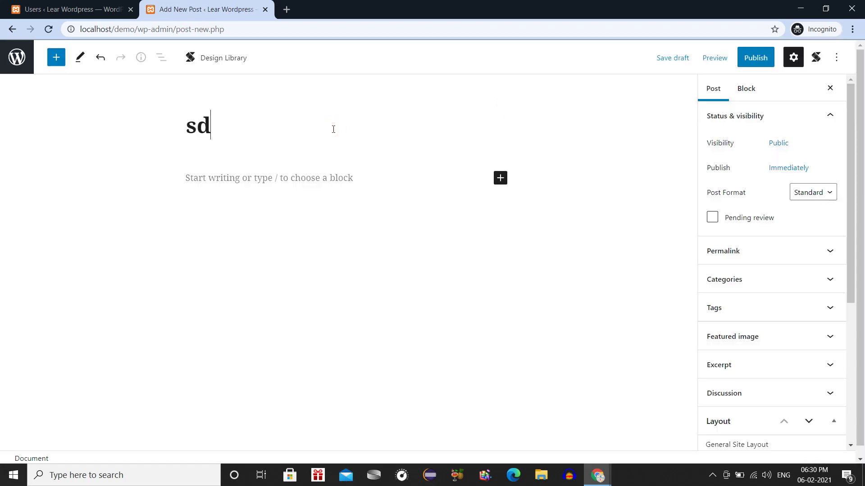
{"action": "left_click", "coordinate": [750, 63]}
{"action": "left_click", "coordinate": [750, 63]}
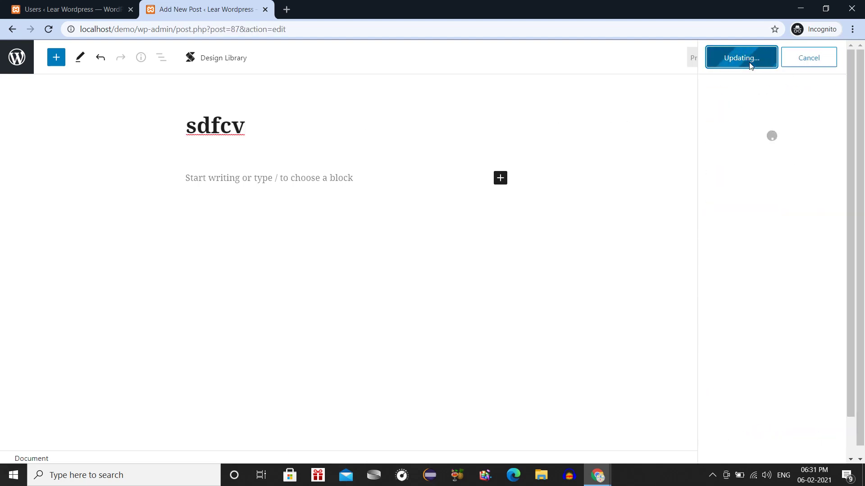
{"action": "left_click", "coordinate": [836, 57]}
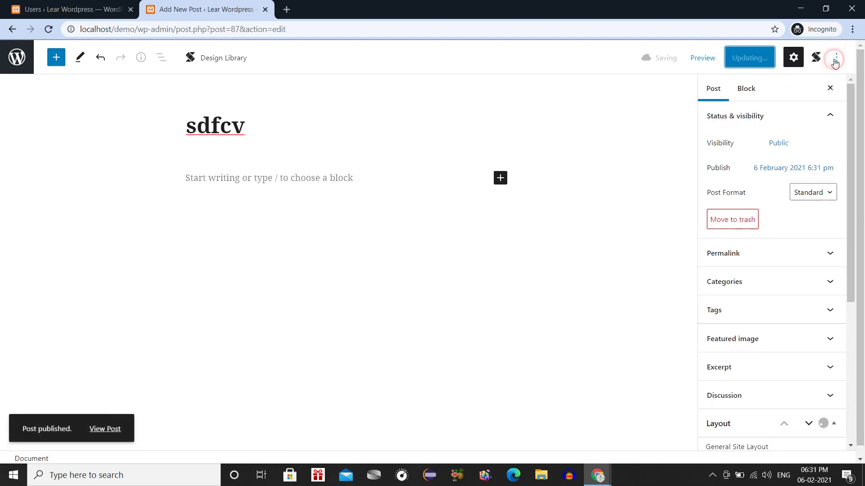
{"action": "left_click", "coordinate": [11, 61]}
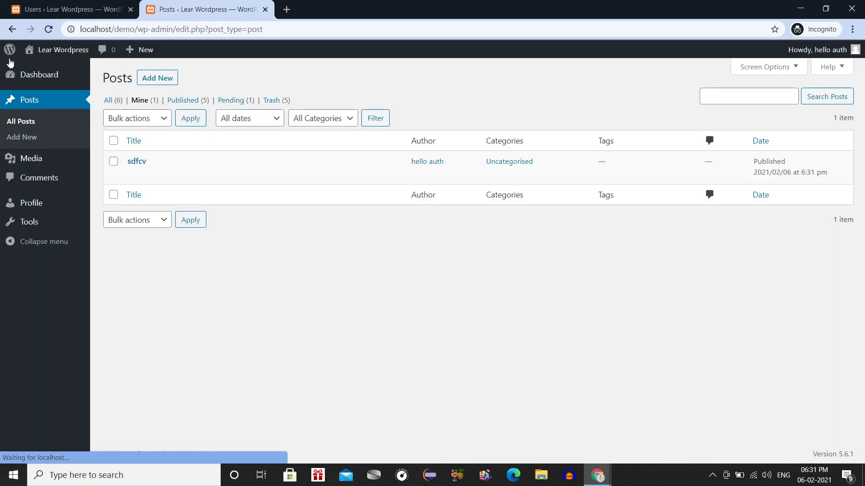
{"action": "mouse_move", "coordinate": [31, 169]}
{"action": "mouse_move", "coordinate": [200, 161]}
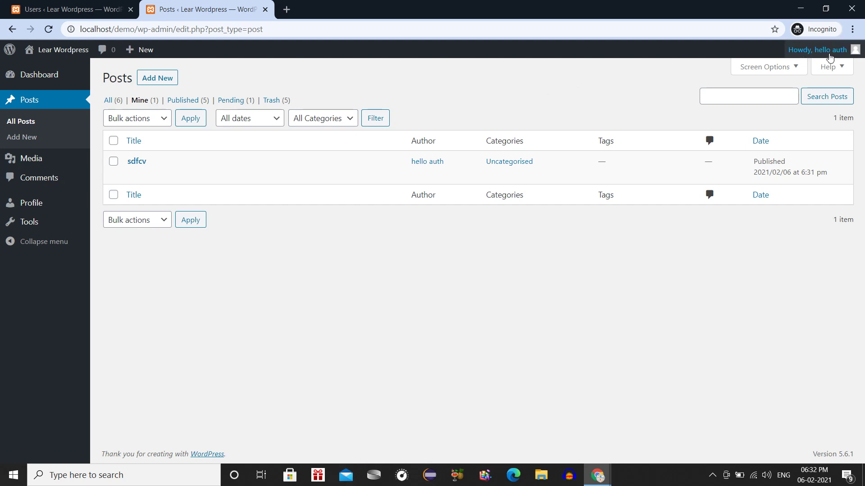
Log the Author user out from the Howdy menu and return to the administrator's Users list.
{"action": "mouse_move", "coordinate": [800, 55]}
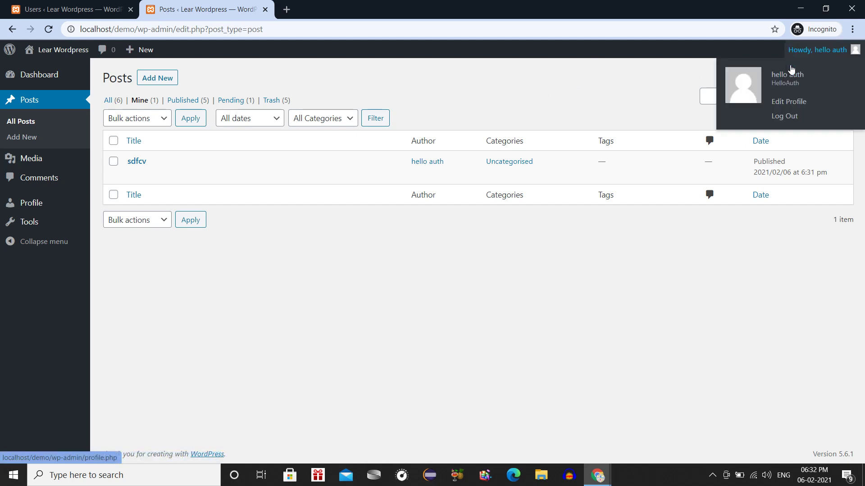
{"action": "left_click", "coordinate": [791, 117]}
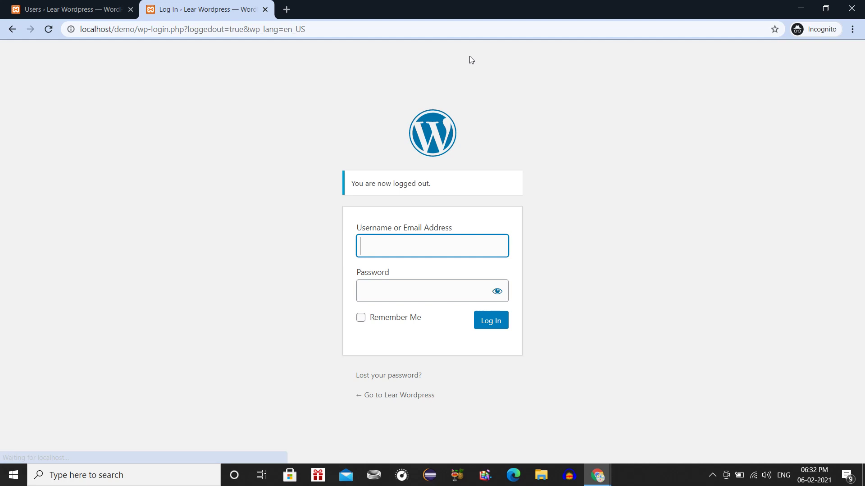
{"action": "left_click", "coordinate": [32, 5]}
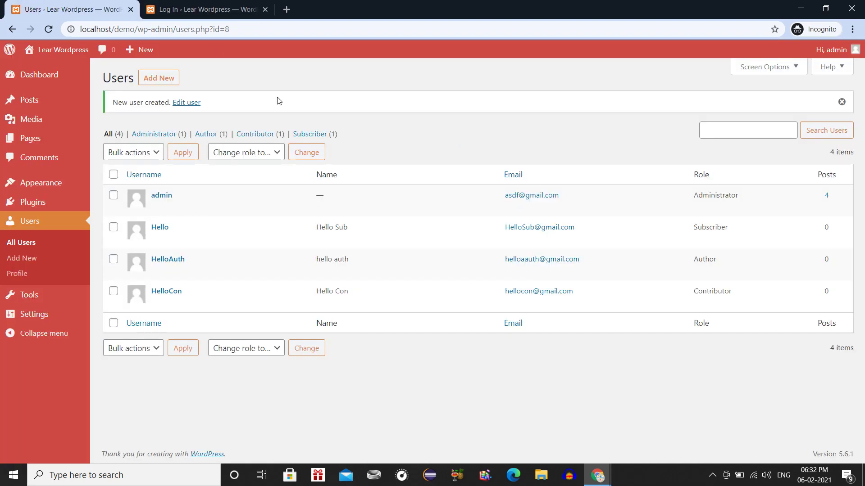
{"action": "left_click", "coordinate": [221, 8]}
{"action": "left_click", "coordinate": [76, 8]}
Start Add New user and enter the admin username and password on the re-login page.
{"action": "left_click", "coordinate": [35, 262]}
{"action": "type", "text": "admin"}
{"action": "key", "text": "Tab"}
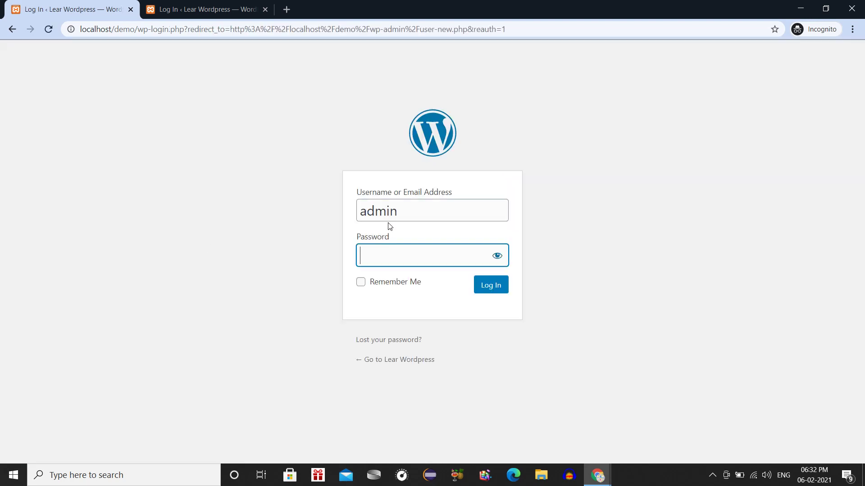
{"action": "type", "text": "123456789"}
Sign back in as admin and choose Editor as the new user's role.
{"action": "left_click", "coordinate": [496, 287]}
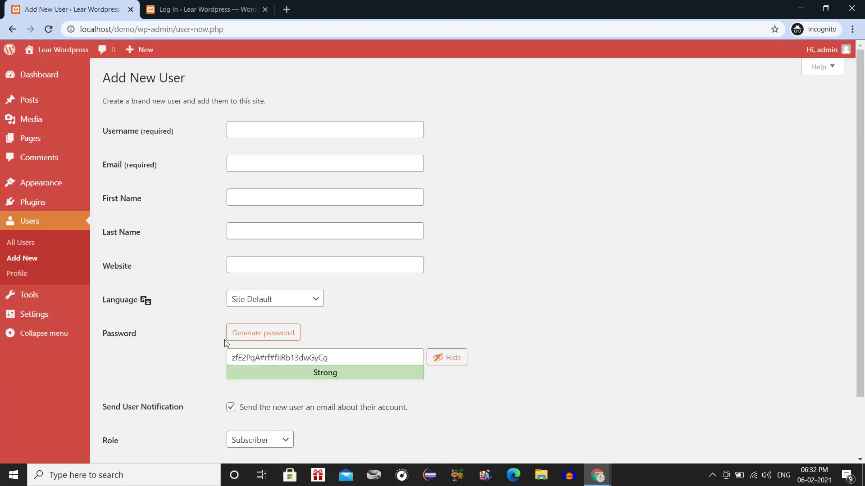
{"action": "scroll", "coordinate": [225, 344], "scroll_direction": "down", "scroll_amount": 2}
{"action": "left_click", "coordinate": [262, 365]}
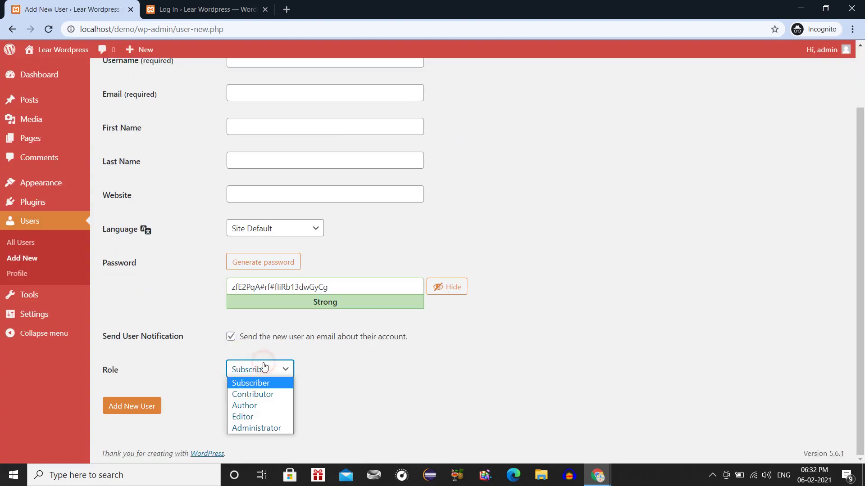
{"action": "left_click", "coordinate": [256, 417]}
{"action": "scroll", "coordinate": [285, 320], "scroll_direction": "up", "scroll_amount": 2}
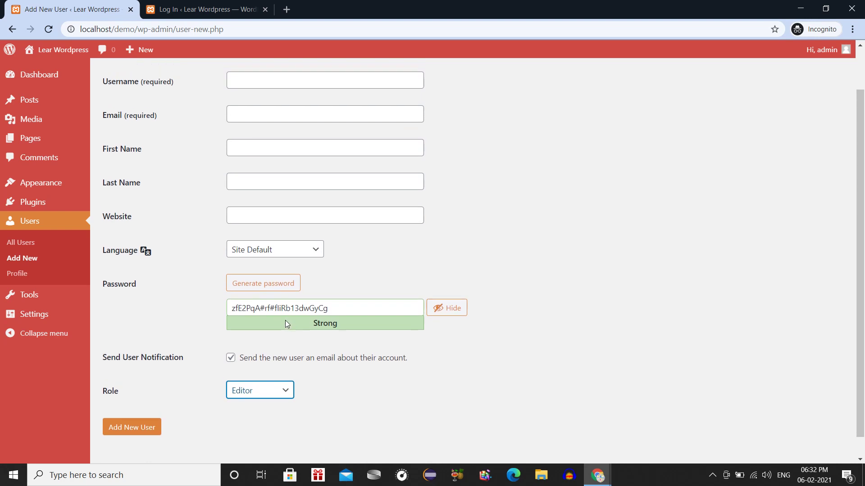
Enter username HelloEdit, its e-mail address, first name Hello and last name Edit.
{"action": "left_click", "coordinate": [249, 134]}
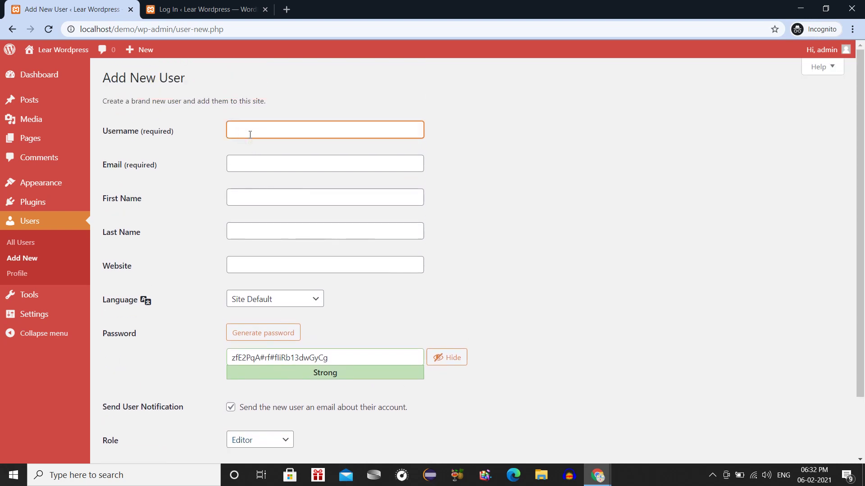
{"action": "type", "text": "HelloEdit"}
{"action": "key", "text": "Tab"}
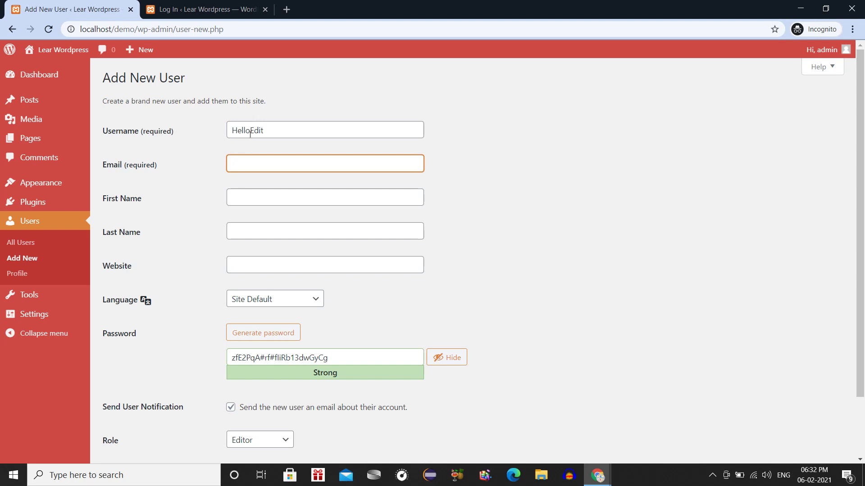
{"action": "key", "text": "Tab"}
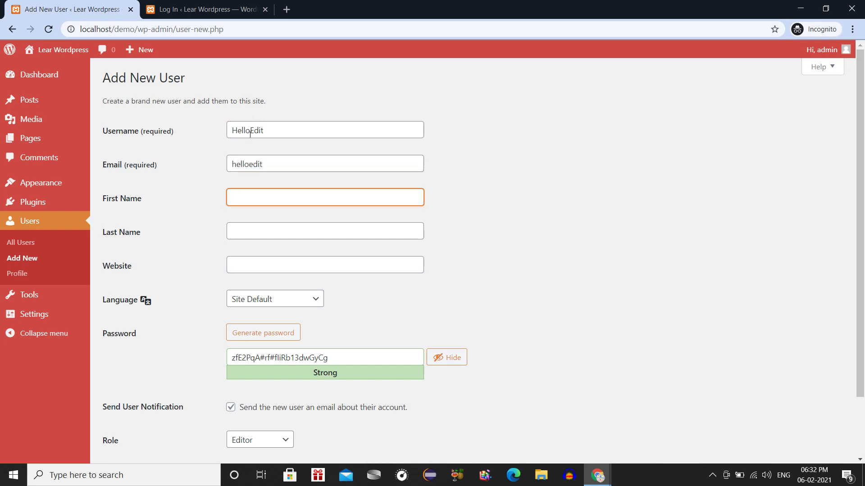
{"action": "key", "text": "shift+Tab"}
{"action": "key", "text": "End"}
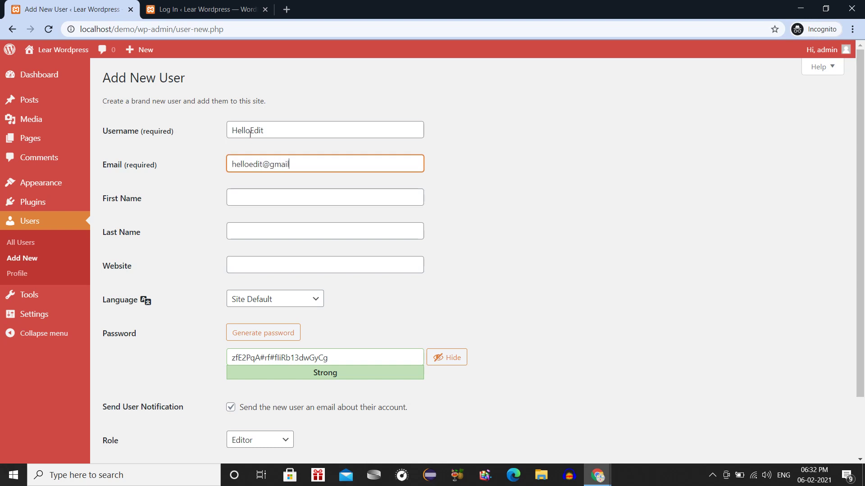
{"action": "key", "text": "Tab"}
{"action": "type", "text": "Hello"}
{"action": "key", "text": "Tab"}
{"action": "type", "text": "Edit"}
{"action": "key", "text": "Tab"}
Set language to English (United States) and replace the generated password with a custom one.
{"action": "key", "text": "Tab"}
{"action": "key", "text": "Tab"}
{"action": "key", "text": "shift+Tab"}
{"action": "key", "text": "Down"}
{"action": "key", "text": "Tab"}
{"action": "key", "text": "Tab"}
{"action": "key", "text": "BackSpace"}
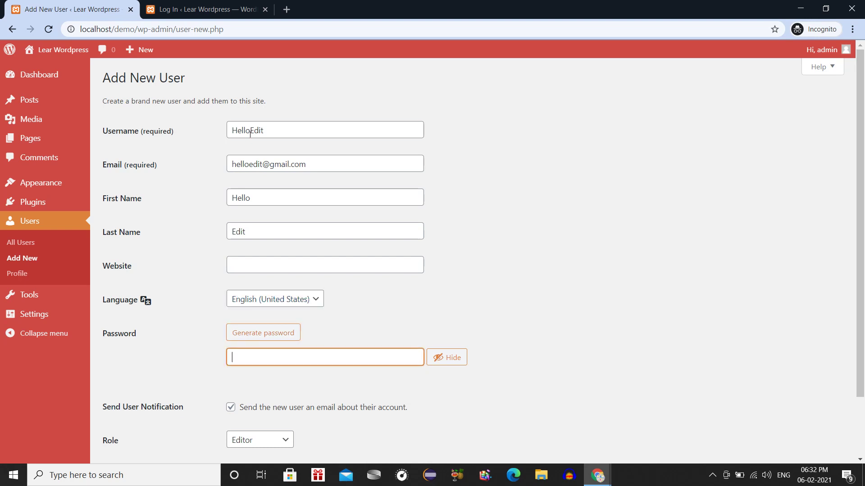
{"action": "type", "text": "hello"}
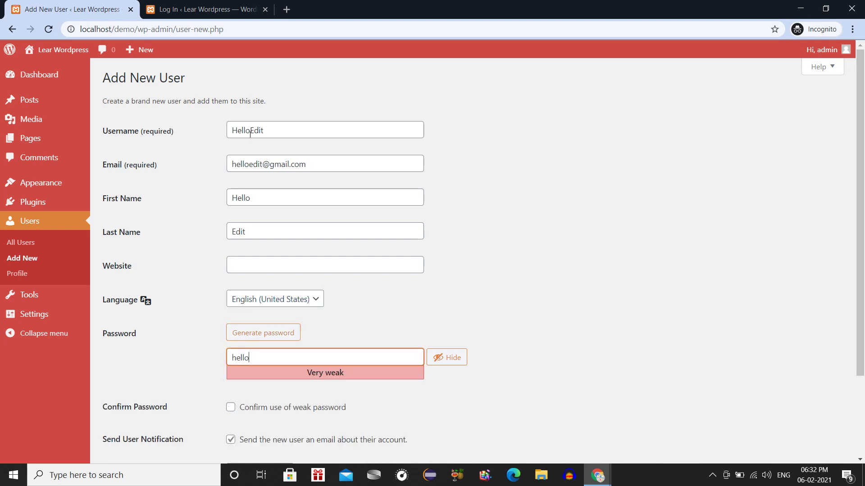
{"action": "type", "text": "@gma"}
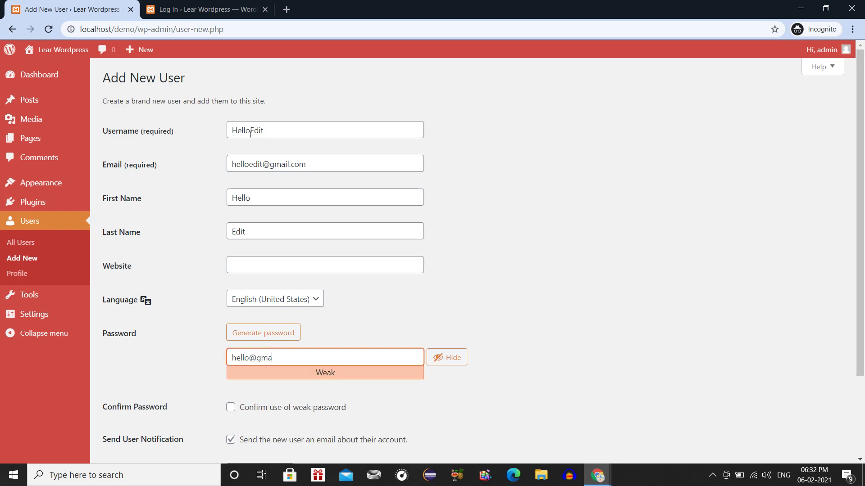
{"action": "type", "text": "il.com"}
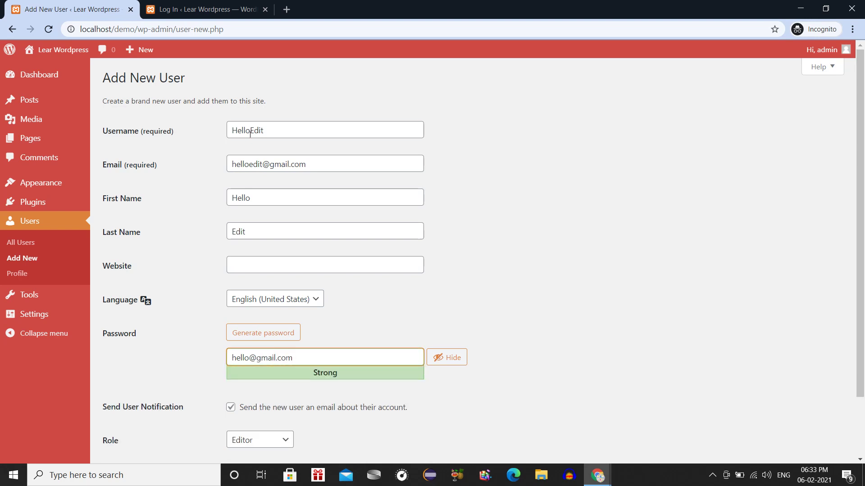
{"action": "key", "text": "BackSpace"}
{"action": "key", "text": "BackSpace"}
{"action": "key", "text": "BackSpace"}
{"action": "key", "text": "BackSpace"}
{"action": "key", "text": "BackSpace"}
{"action": "key", "text": "BackSpace"}
{"action": "key", "text": "BackSpace"}
{"action": "key", "text": "BackSpace"}
{"action": "key", "text": "BackSpace"}
{"action": "key", "text": "BackSpace"}
{"action": "key", "text": "BackSpace"}
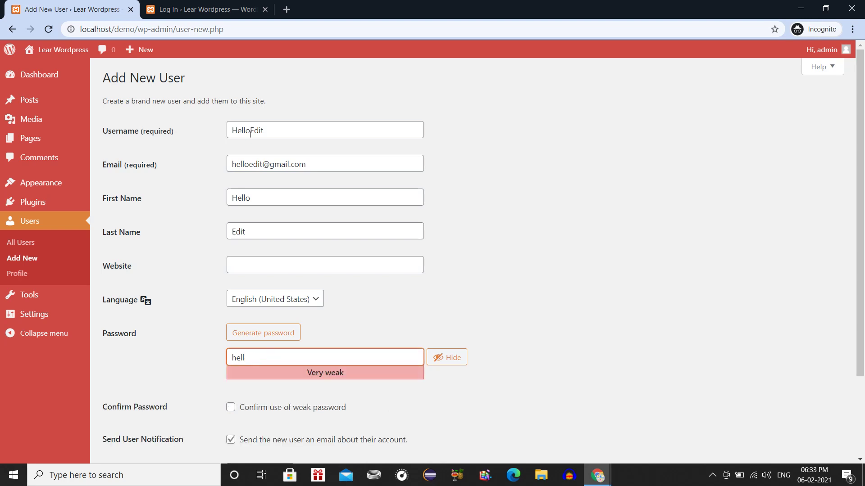
{"action": "type", "text": "o123"}
Confirm the weak password, turn off the notification email, keep Editor, and add the user.
{"action": "scroll", "coordinate": [250, 133], "scroll_direction": "down", "scroll_amount": 3}
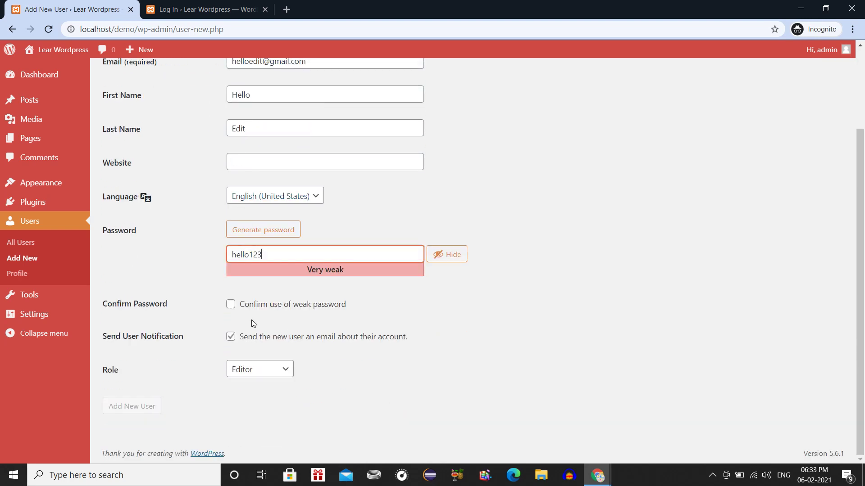
{"action": "left_click", "coordinate": [245, 304]}
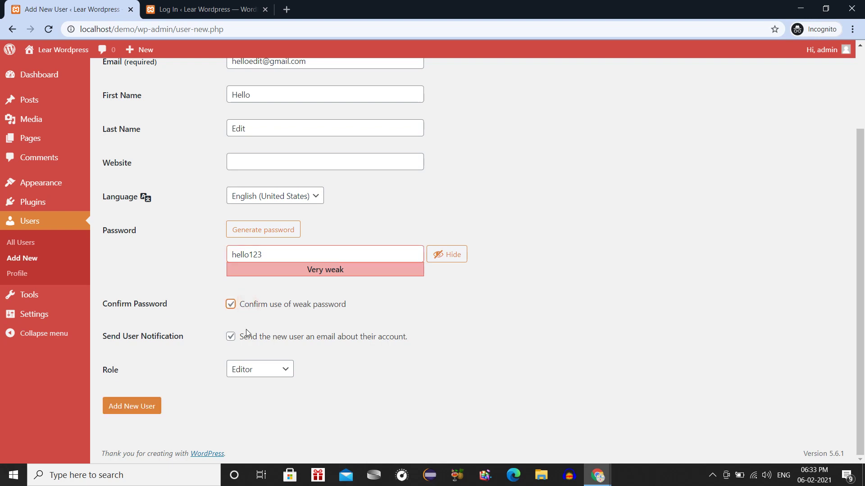
{"action": "left_click", "coordinate": [247, 341]}
{"action": "left_click", "coordinate": [256, 379]}
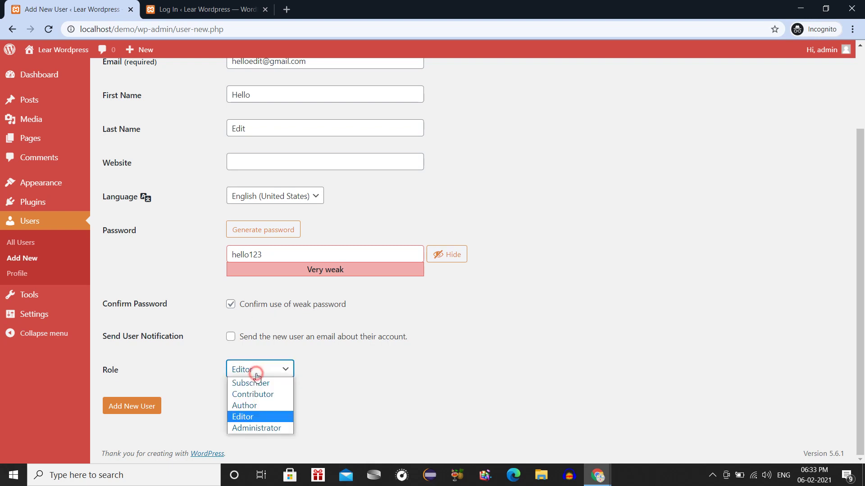
{"action": "left_click", "coordinate": [257, 377]}
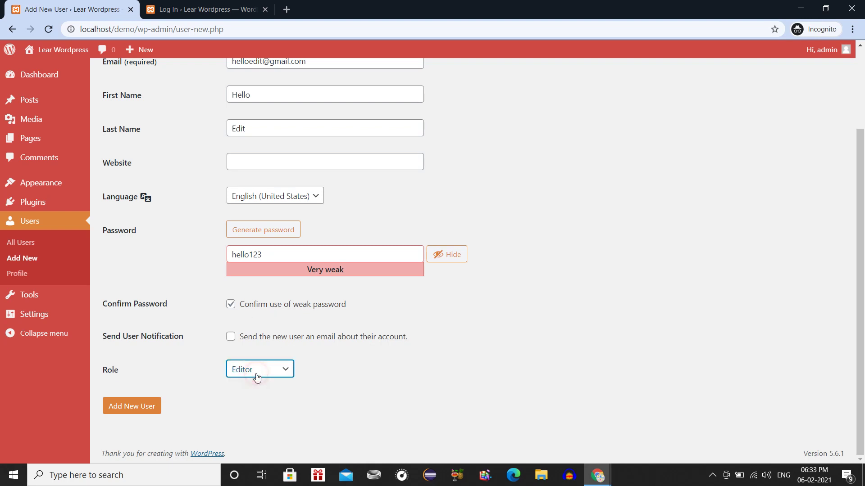
{"action": "left_click", "coordinate": [137, 408]}
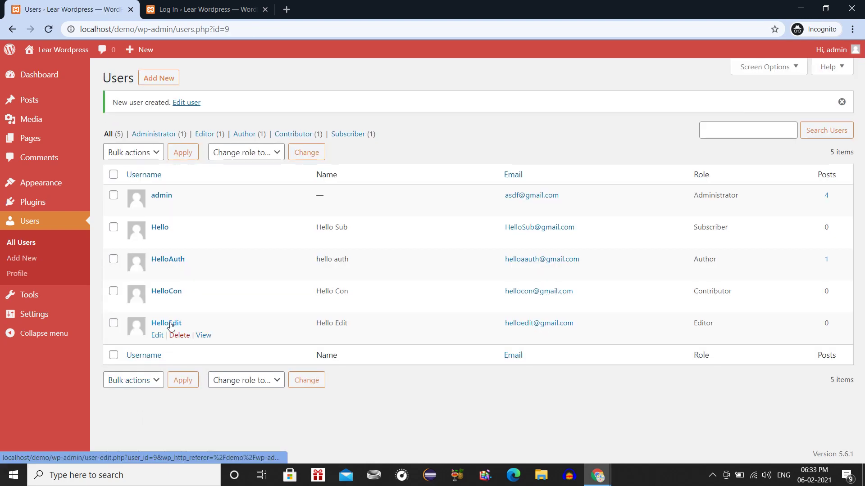
{"action": "left_click", "coordinate": [198, 9]}
Log in as HelloEdit with its password and open the Tools page.
{"action": "type", "text": "He"}
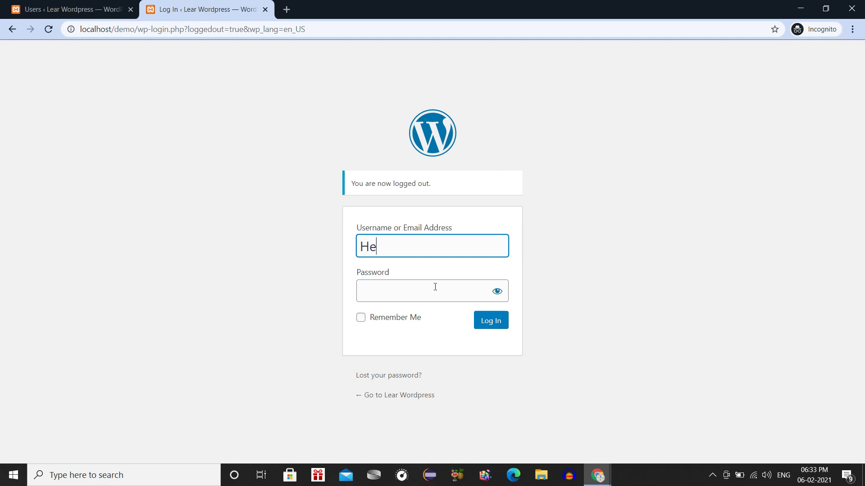
{"action": "type", "text": "lloEdit"}
{"action": "left_click", "coordinate": [435, 287]}
{"action": "type", "text": "********"}
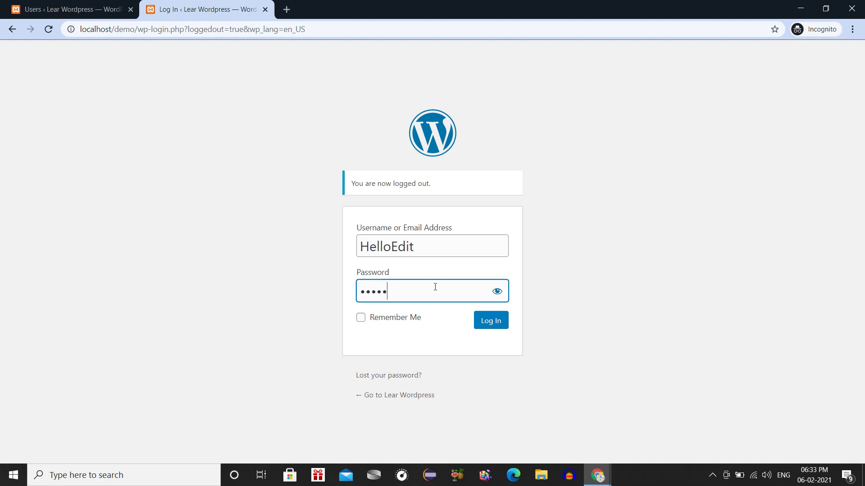
{"action": "key", "text": "Return"}
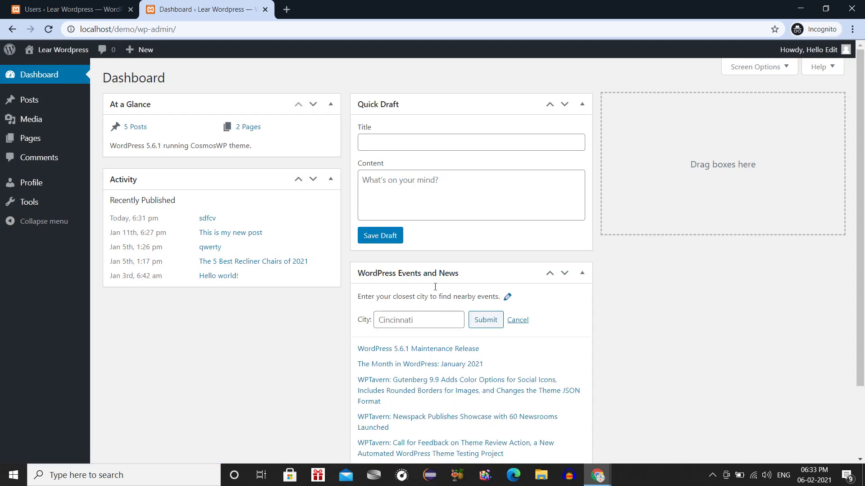
{"action": "mouse_move", "coordinate": [27, 128]}
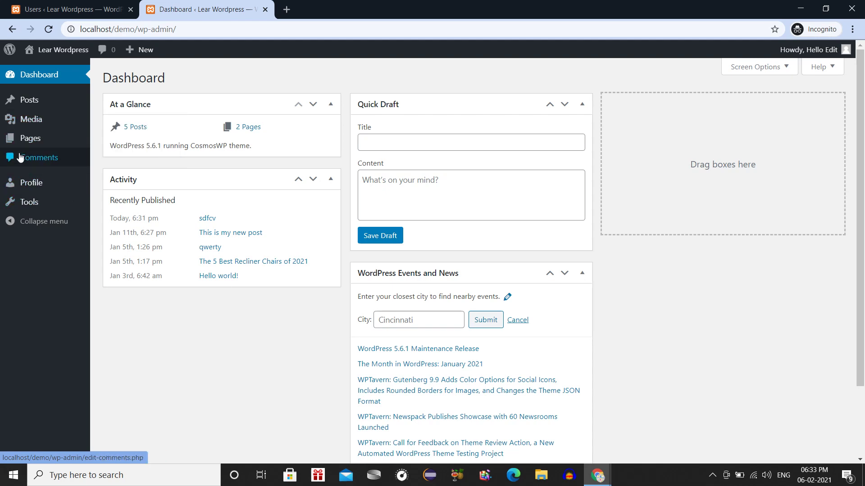
{"action": "left_click", "coordinate": [22, 198]}
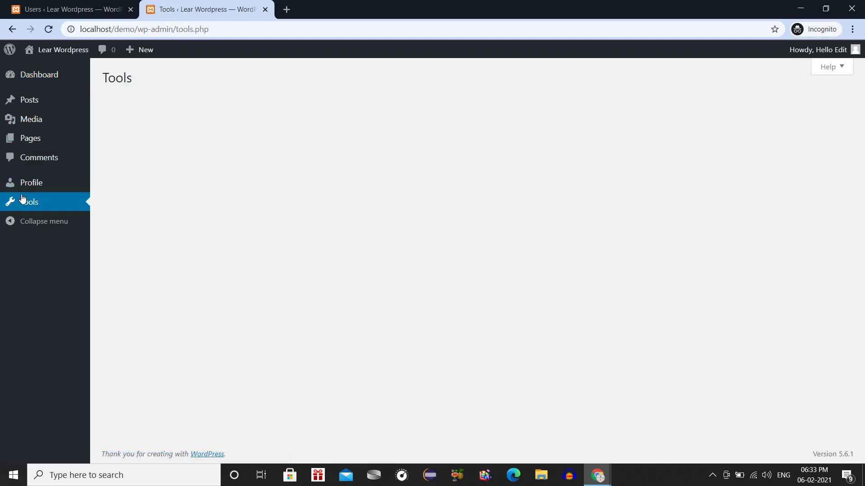
{"action": "mouse_move", "coordinate": [27, 140]}
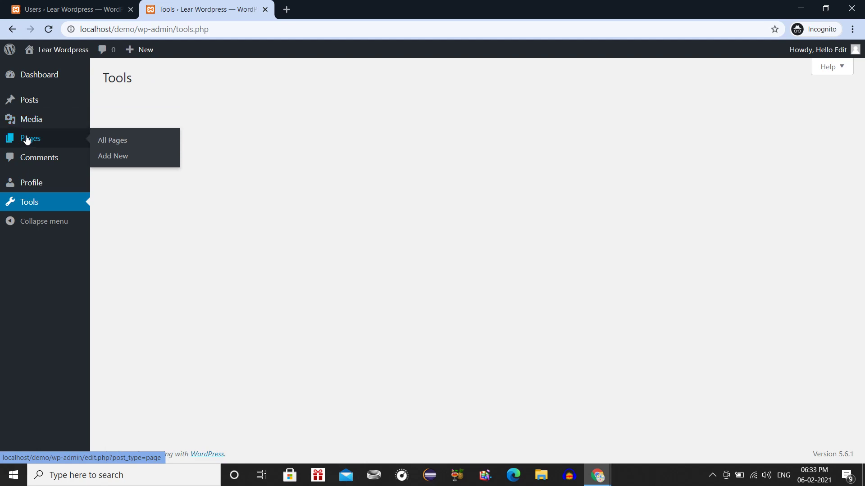
{"action": "mouse_move", "coordinate": [29, 104]}
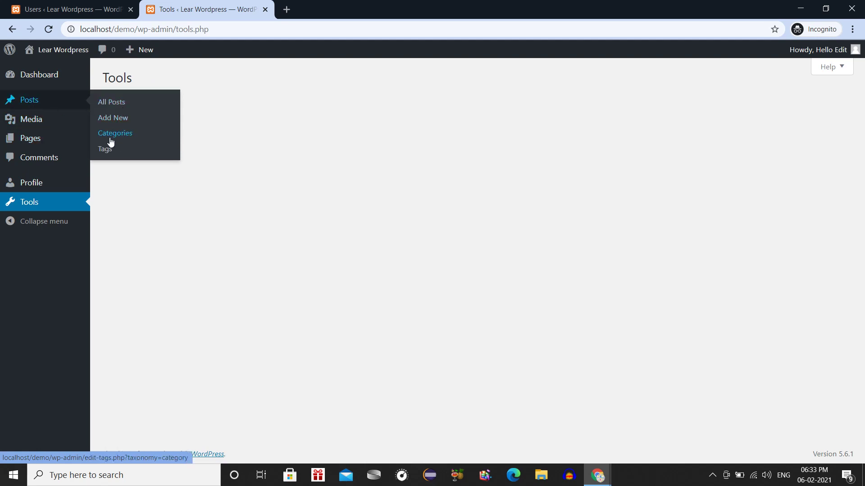
Open the pending post asdf from All Posts, publish it, and return to the posts list.
{"action": "left_click", "coordinate": [103, 99]}
{"action": "mouse_move", "coordinate": [134, 167]}
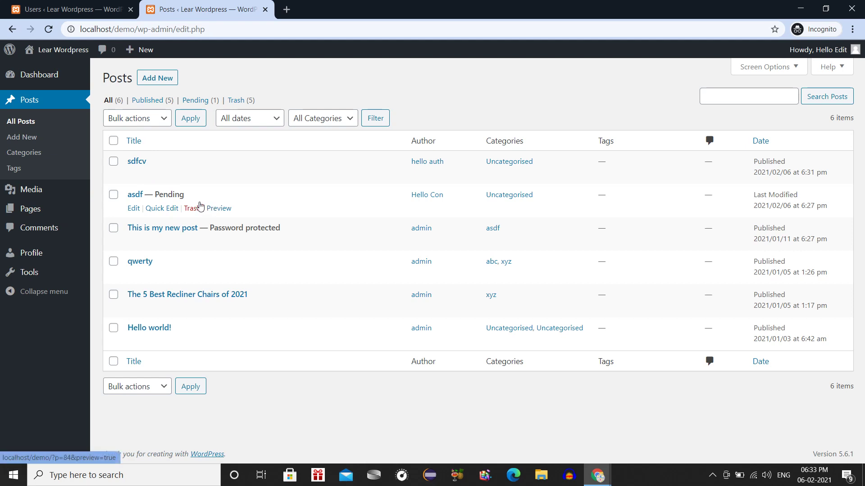
{"action": "mouse_move", "coordinate": [186, 193]}
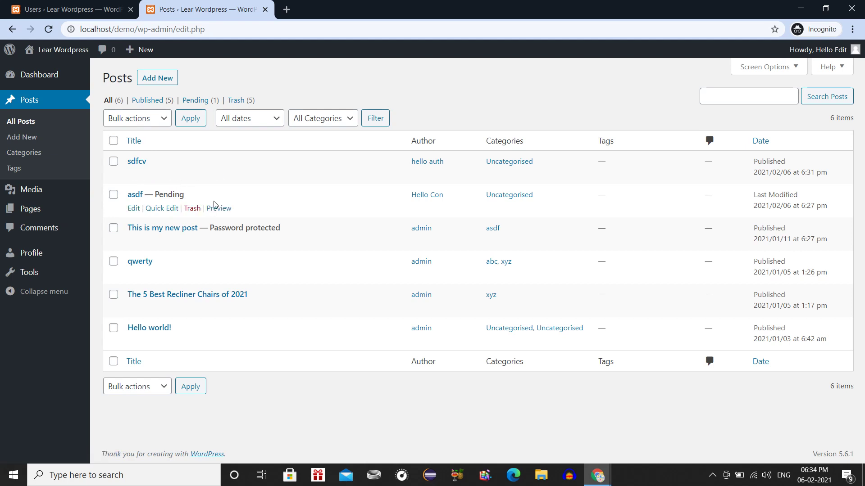
{"action": "left_click", "coordinate": [137, 209]}
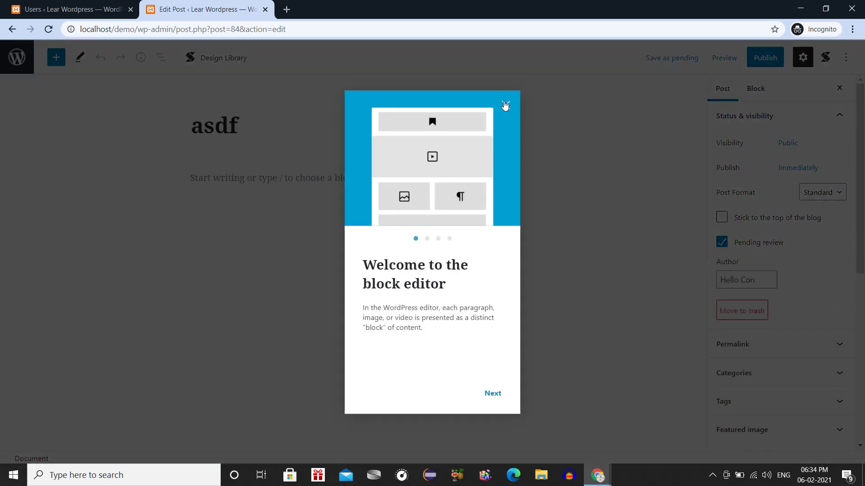
{"action": "left_click", "coordinate": [505, 104]}
{"action": "left_click", "coordinate": [756, 58]}
{"action": "left_click", "coordinate": [757, 59]}
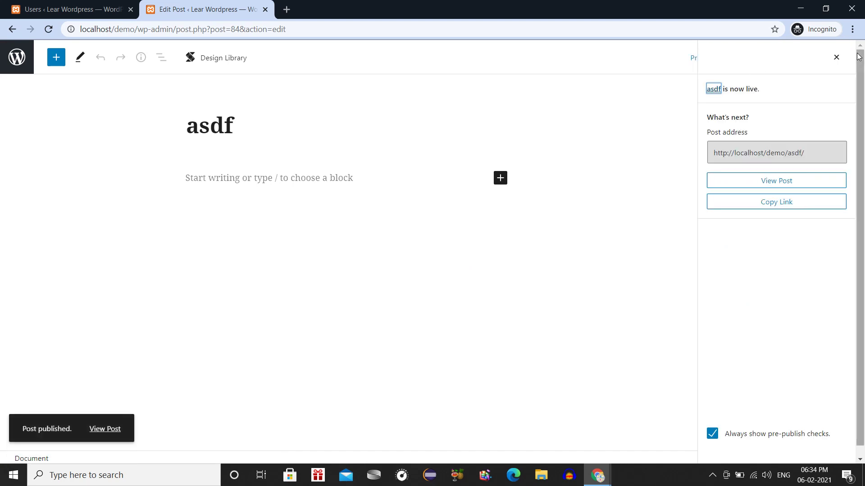
{"action": "left_click", "coordinate": [837, 58]}
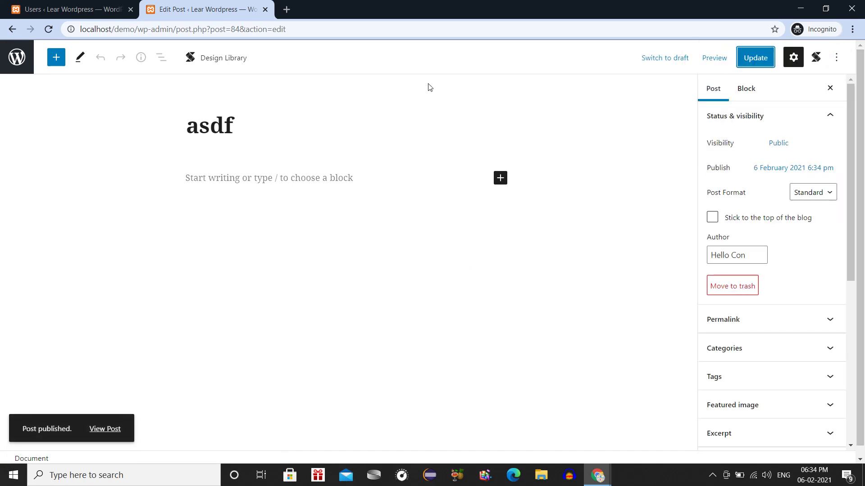
{"action": "left_click", "coordinate": [17, 57]}
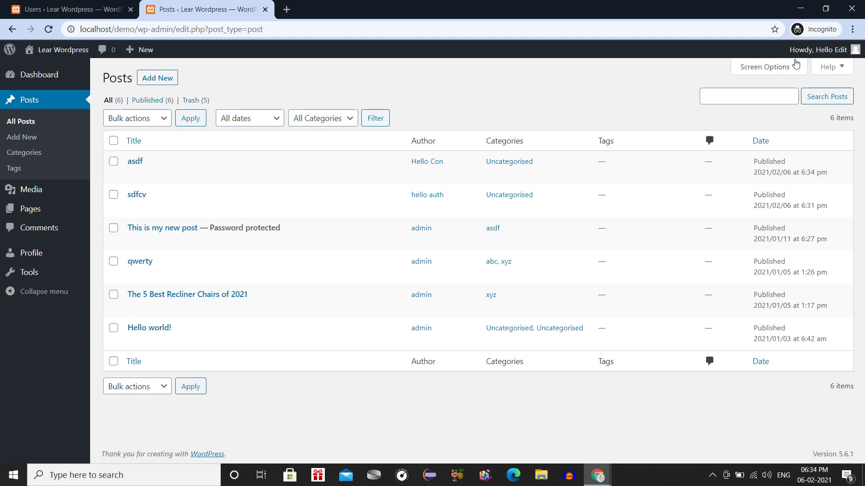
Log the Editor account out and start Add New in the administrator's Users tab.
{"action": "mouse_move", "coordinate": [811, 51]}
{"action": "left_click", "coordinate": [793, 118]}
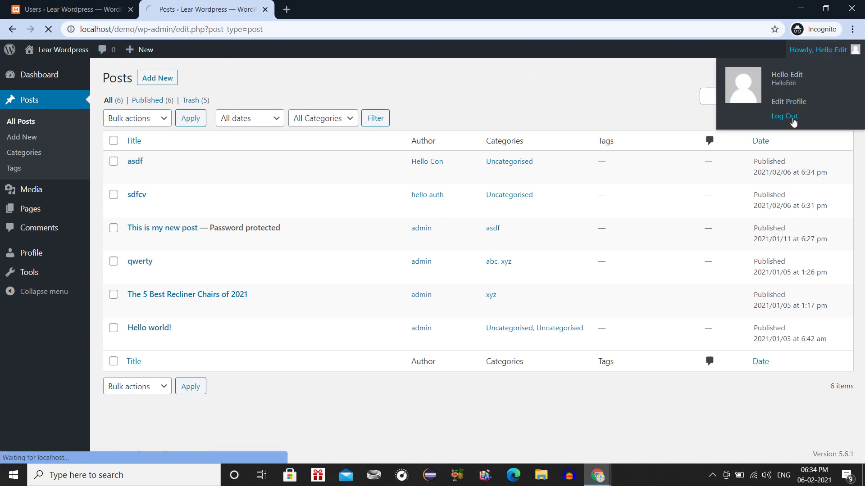
{"action": "left_click", "coordinate": [108, 9]}
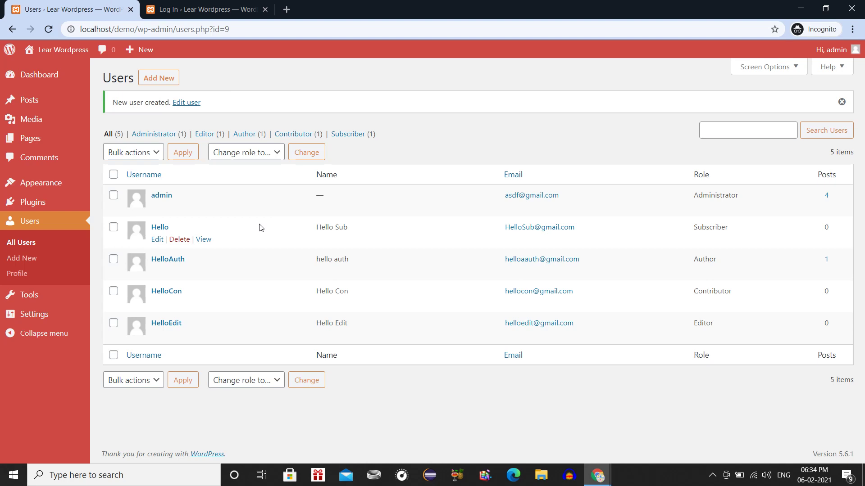
{"action": "left_click", "coordinate": [152, 79]}
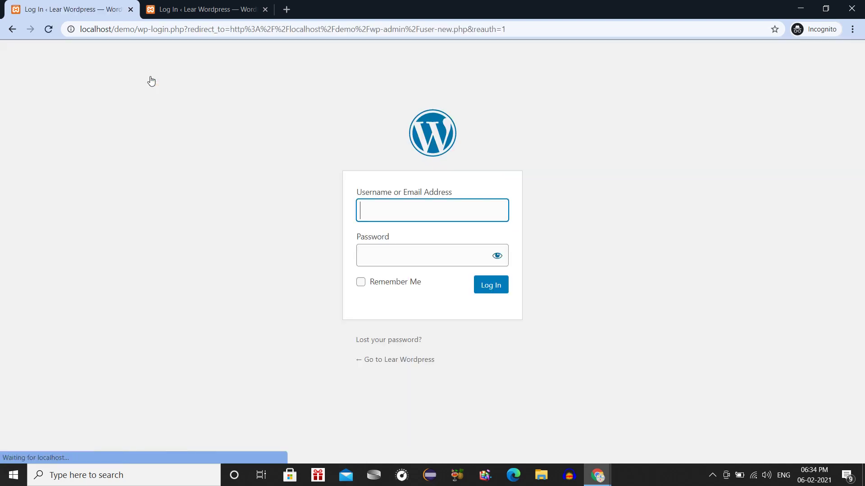
Re-authenticate as admin with its password to reach the blank Add New User form.
{"action": "type", "text": "ad"}
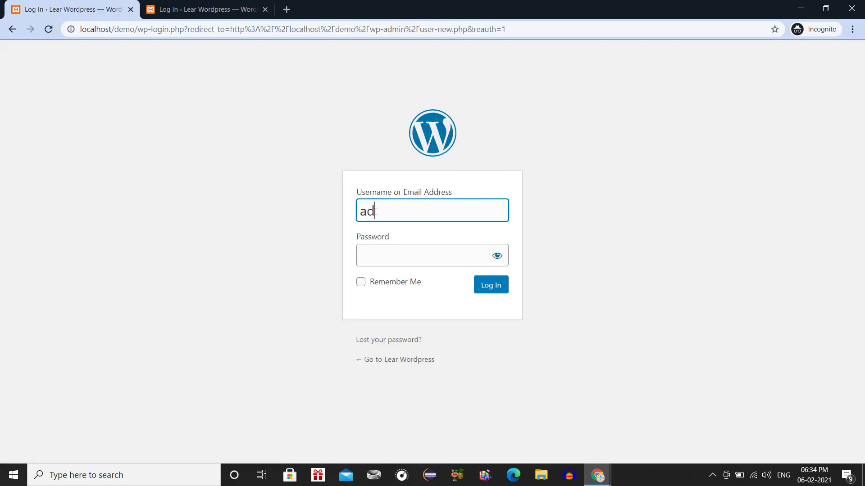
{"action": "type", "text": "min"}
{"action": "key", "text": "Tab"}
{"action": "type", "text": "*********"}
{"action": "key", "text": "Return"}
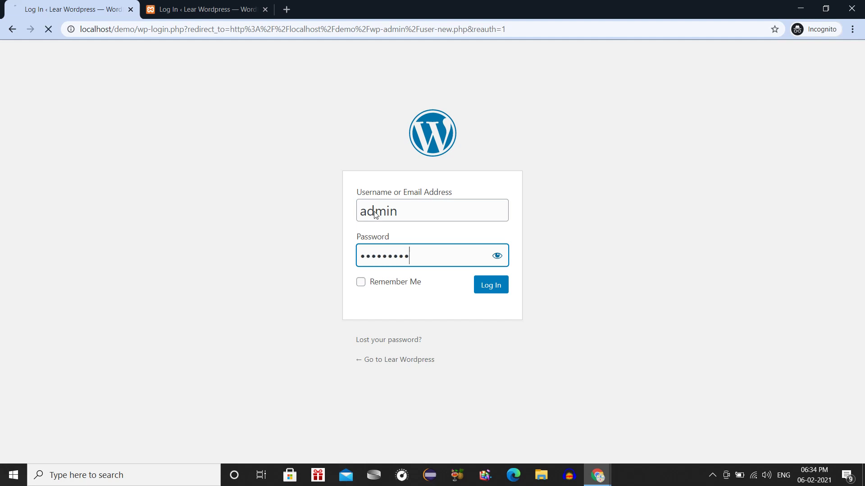
{"action": "left_click", "coordinate": [236, 136]}
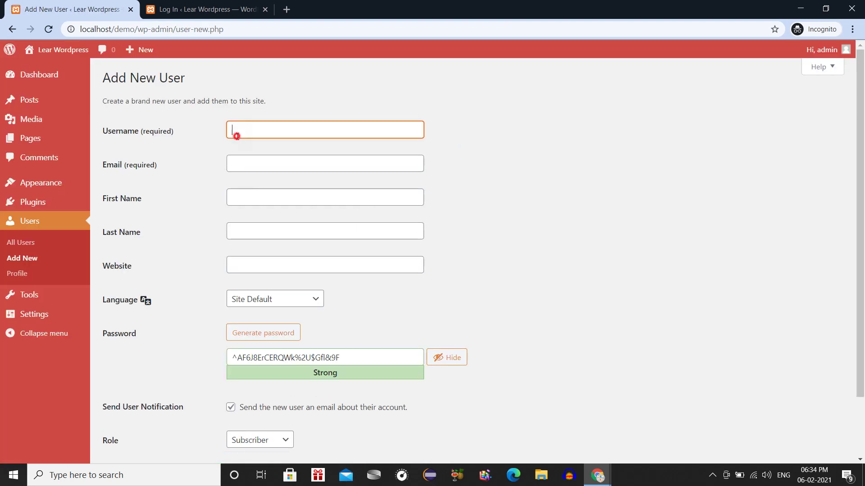
Set the role to Administrator and enter the username admin2.
{"action": "left_click", "coordinate": [270, 438]}
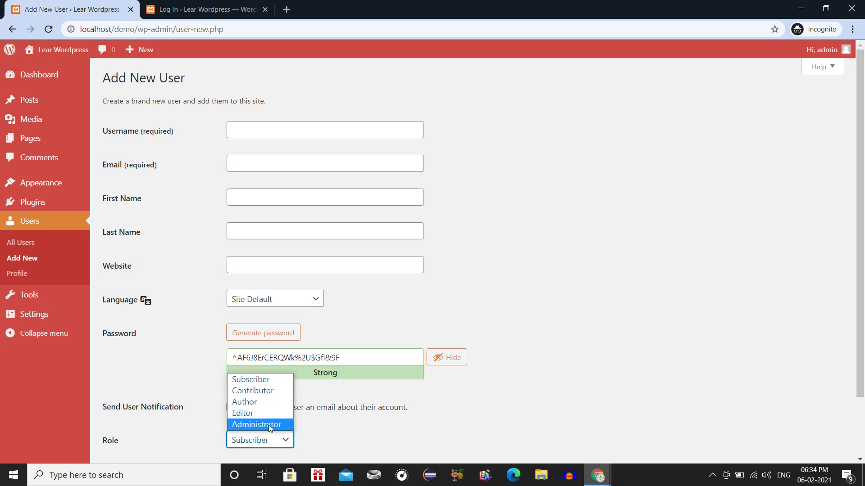
{"action": "left_click", "coordinate": [269, 425]}
{"action": "left_click", "coordinate": [298, 126]}
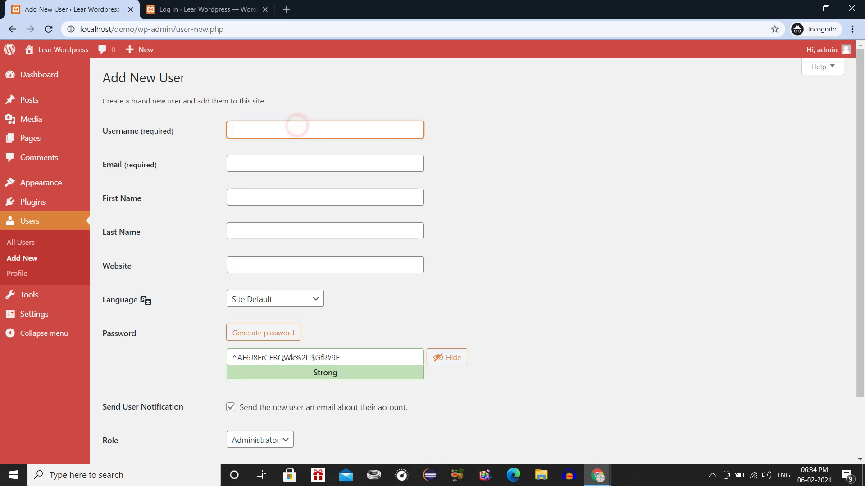
{"action": "type", "text": "admin"}
{"action": "key", "text": "Tab"}
{"action": "key", "text": "shift+Tab"}
{"action": "key", "text": "Right"}
{"action": "type", "text": "2"}
{"action": "key", "text": "Tab"}
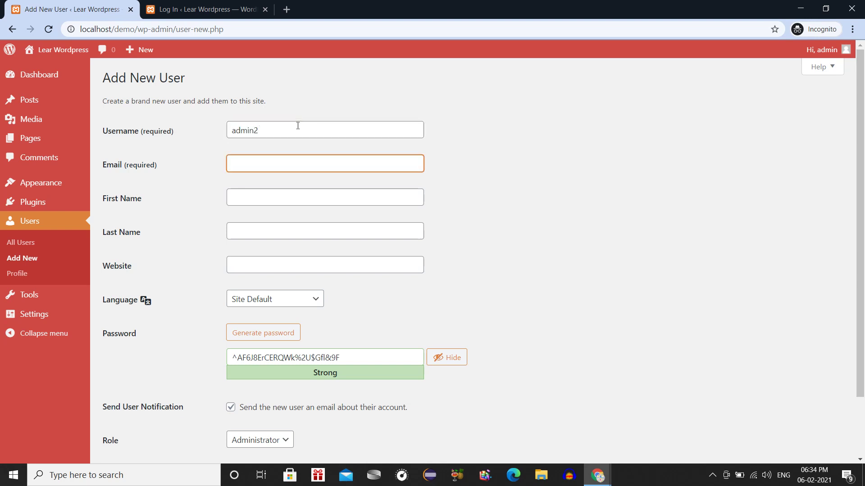
{"action": "key", "text": "Tab"}
Fill in the e-mail address and set first and last name to admin.
{"action": "type", "text": "a"}
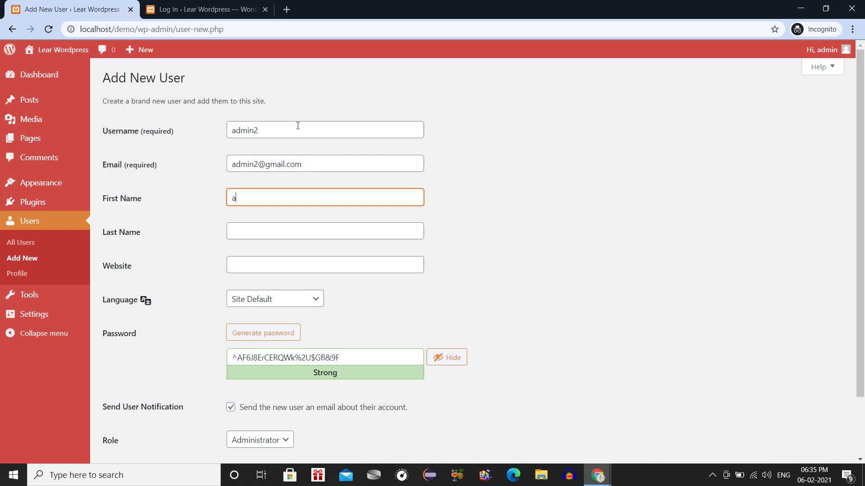
{"action": "type", "text": "dmin"}
{"action": "key", "text": "Tab"}
{"action": "type", "text": "admin"}
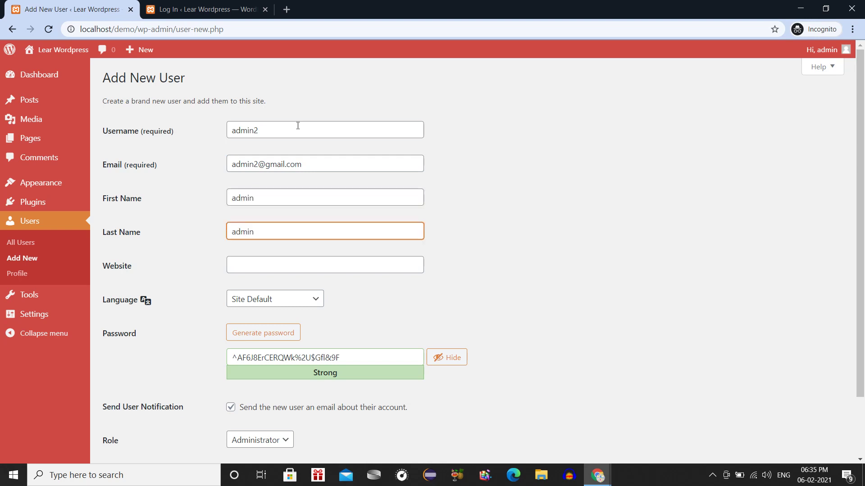
{"action": "key", "text": "Tab"}
Replace the generated password, confirm it as weak, skip the notification email, and add the user.
{"action": "key", "text": "Tab"}
{"action": "key", "text": "Down"}
{"action": "key", "text": "Tab"}
{"action": "key", "text": "Tab"}
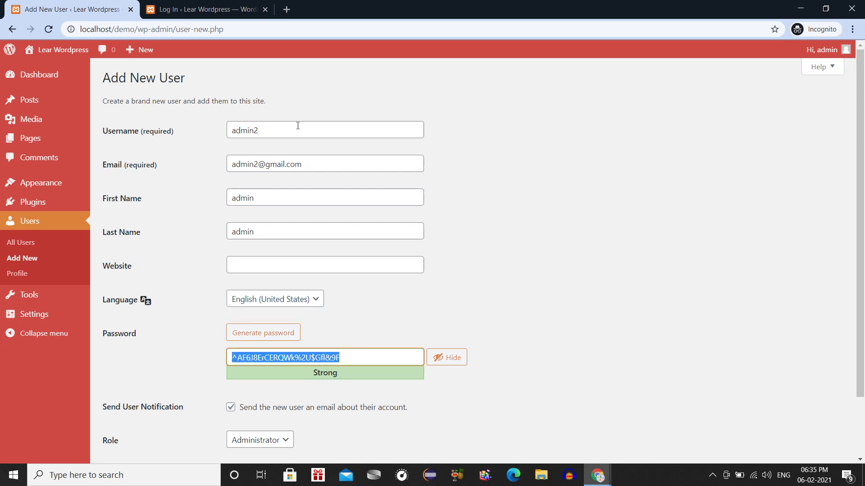
{"action": "key", "text": "BackSpace"}
{"action": "type", "text": "he"}
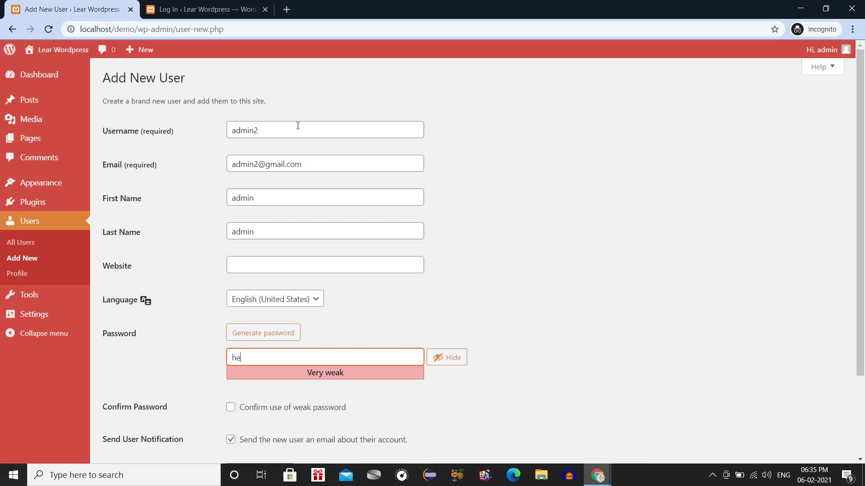
{"action": "type", "text": "llo123"}
{"action": "scroll", "coordinate": [297, 126], "scroll_direction": "down", "scroll_amount": 3}
{"action": "left_click", "coordinate": [277, 309]}
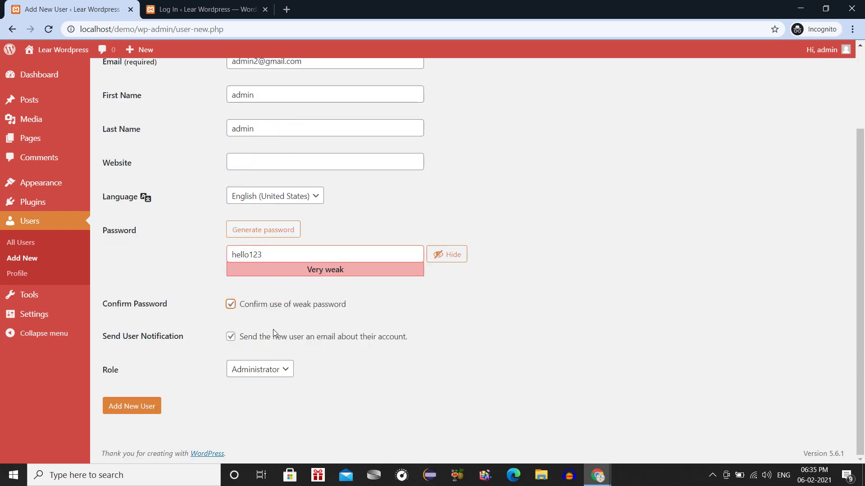
{"action": "left_click", "coordinate": [264, 334]}
{"action": "left_click", "coordinate": [142, 412]}
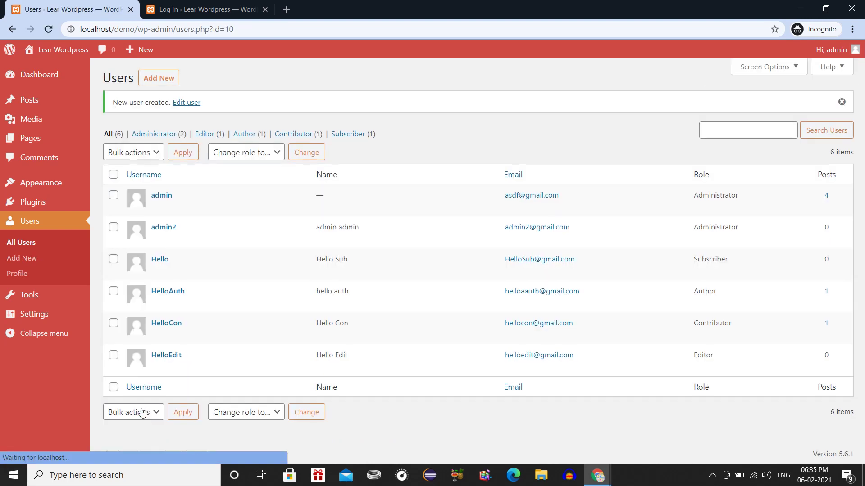
{"action": "mouse_move", "coordinate": [178, 232]}
{"action": "mouse_move", "coordinate": [175, 207]}
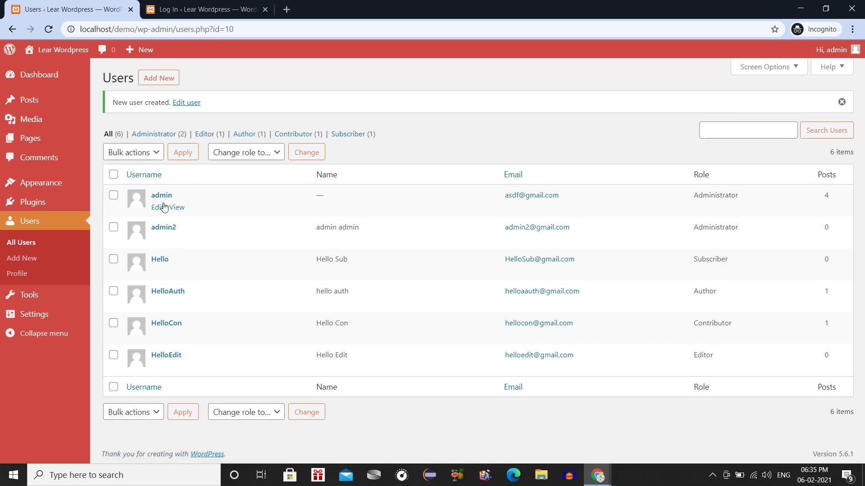
{"action": "mouse_move", "coordinate": [192, 248]}
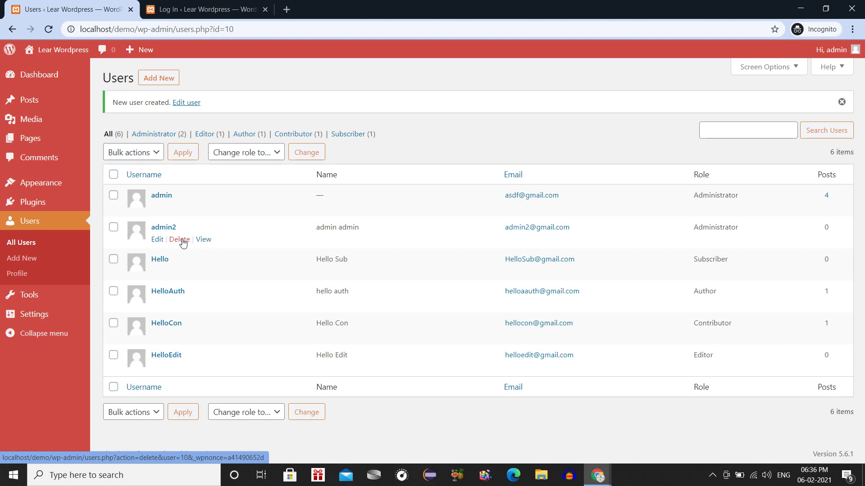
{"action": "left_click", "coordinate": [201, 9]}
Sign in as admin2 with its password, compare its Dashboard with the Users list, and end on Users.
{"action": "type", "text": "1234"}
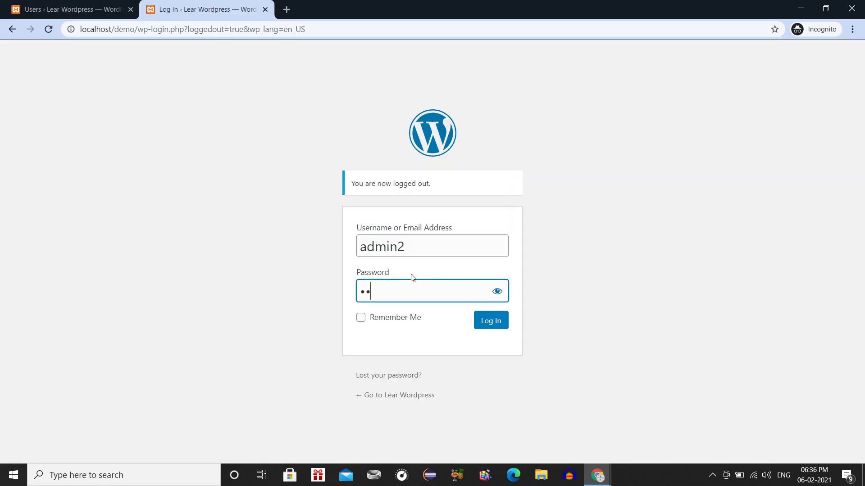
{"action": "type", "text": "5678"}
{"action": "key", "text": "Return"}
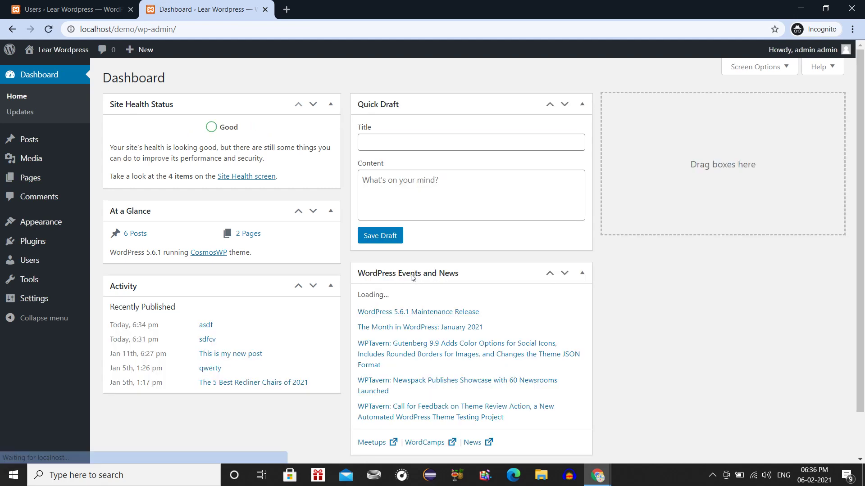
{"action": "left_click", "coordinate": [100, 5]}
{"action": "left_click", "coordinate": [207, 8]}
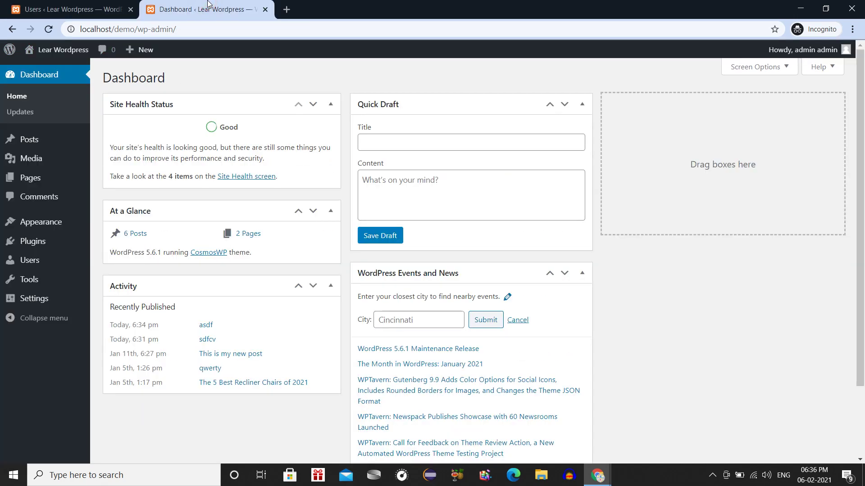
{"action": "left_click", "coordinate": [95, 5]}
{"action": "left_click", "coordinate": [208, 8]}
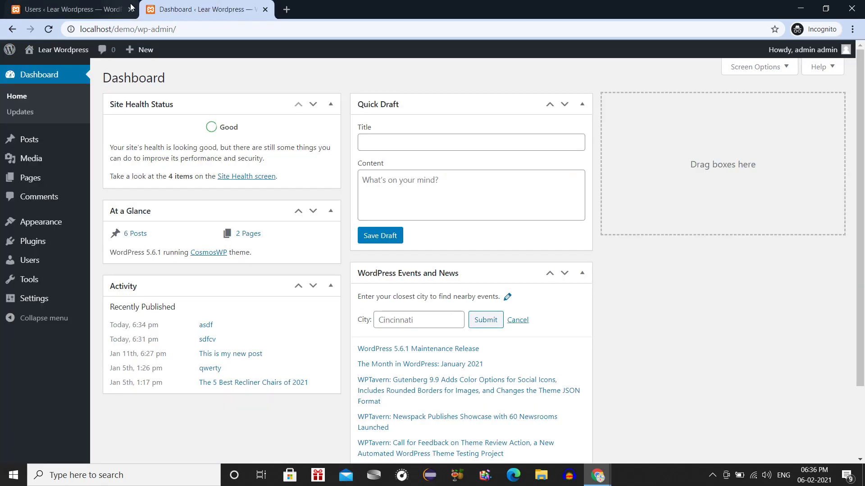
{"action": "left_click", "coordinate": [130, 6]}
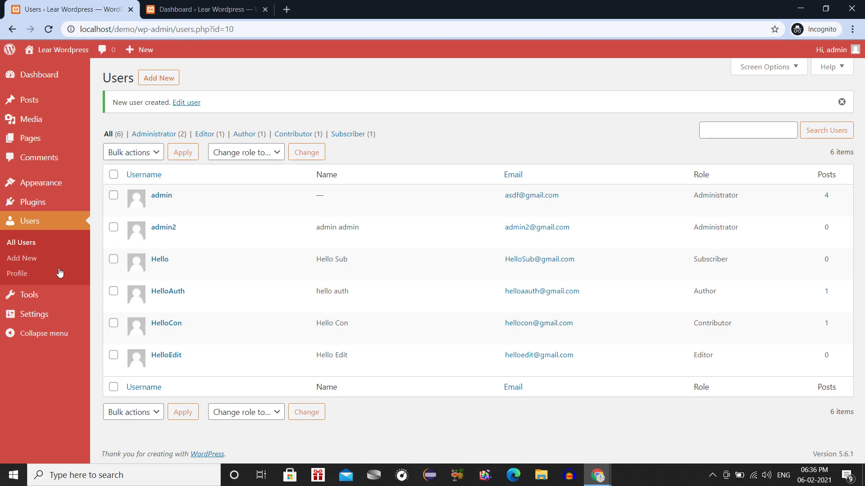
In admin2's tab, open Tools and then Settings > General, then return to the Users list.
{"action": "mouse_move", "coordinate": [49, 310]}
{"action": "left_click", "coordinate": [205, 9]}
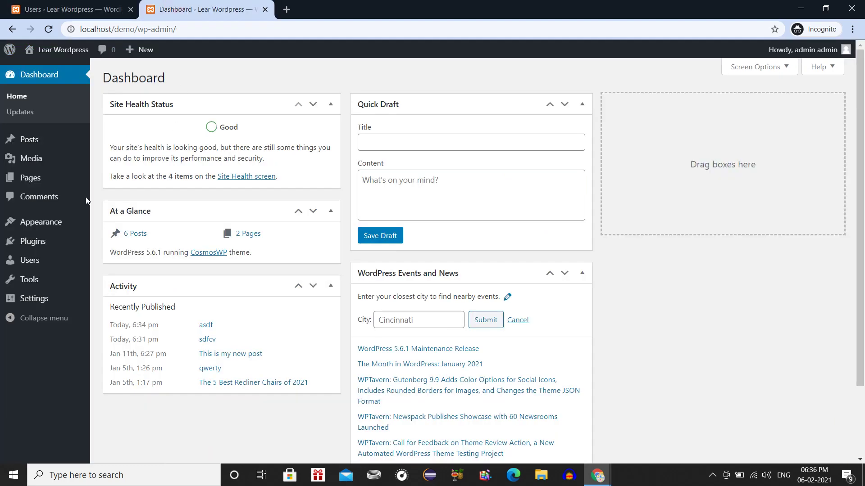
{"action": "mouse_move", "coordinate": [67, 279]}
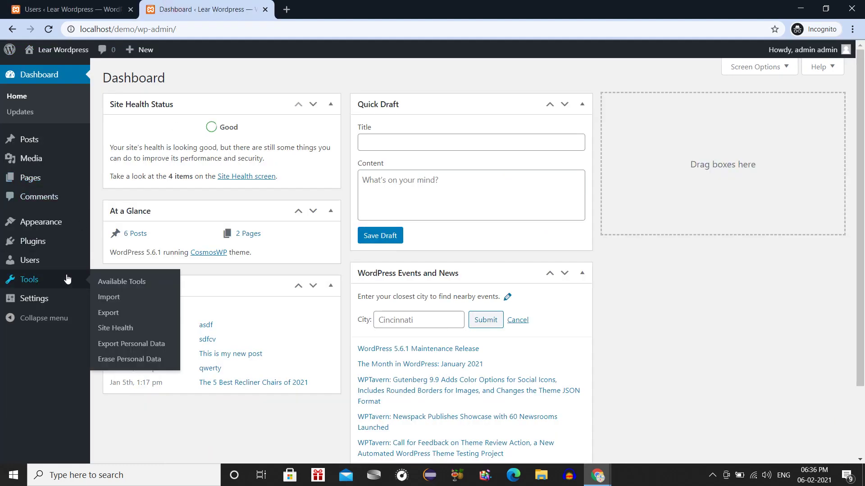
{"action": "left_click", "coordinate": [37, 282]}
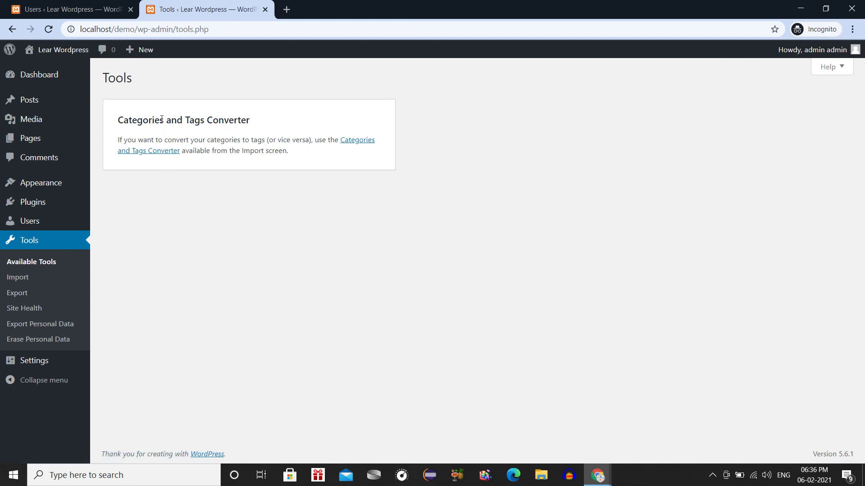
{"action": "left_click", "coordinate": [43, 367]}
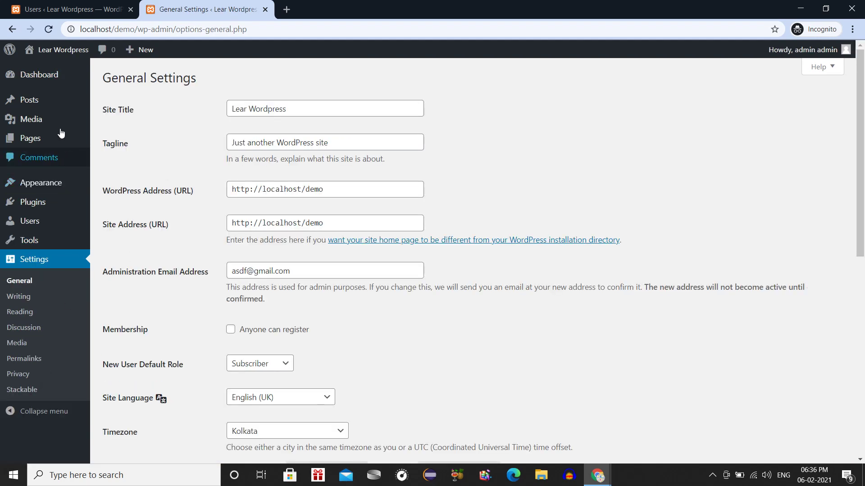
{"action": "left_click", "coordinate": [74, 13]}
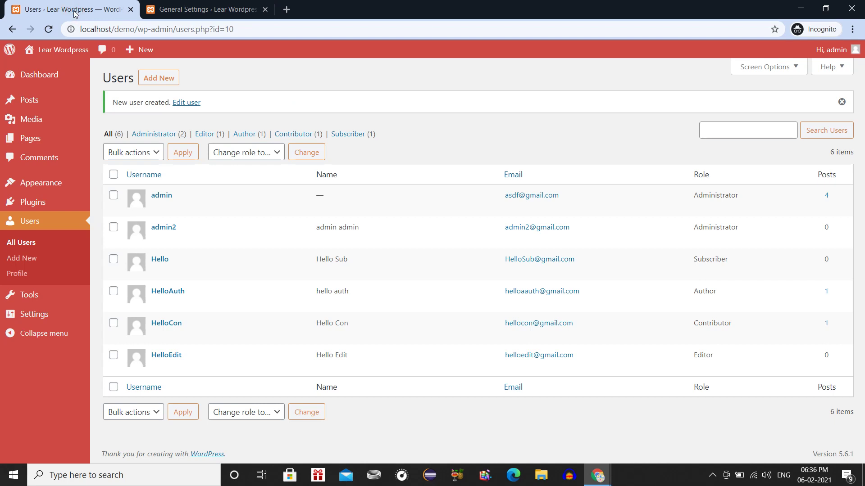